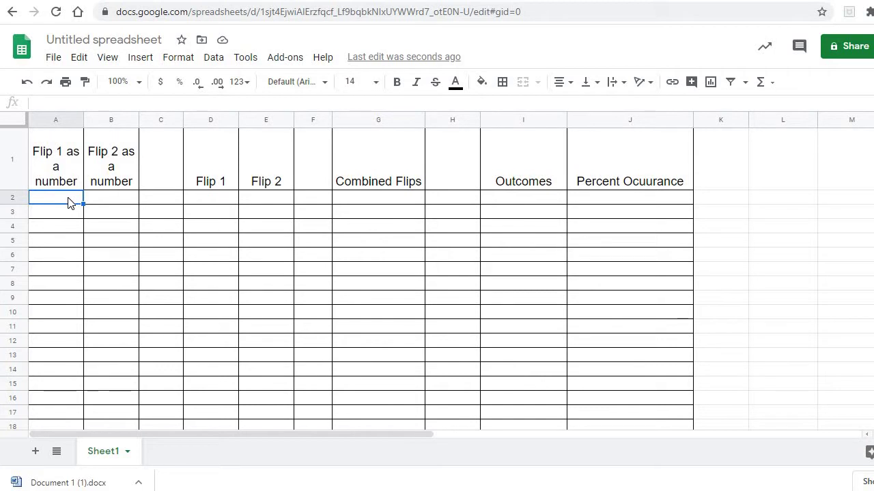
- Enter =RANDBETWEEN(0,1) in both A2 and B2 as the two random coin flips
type("=rand")
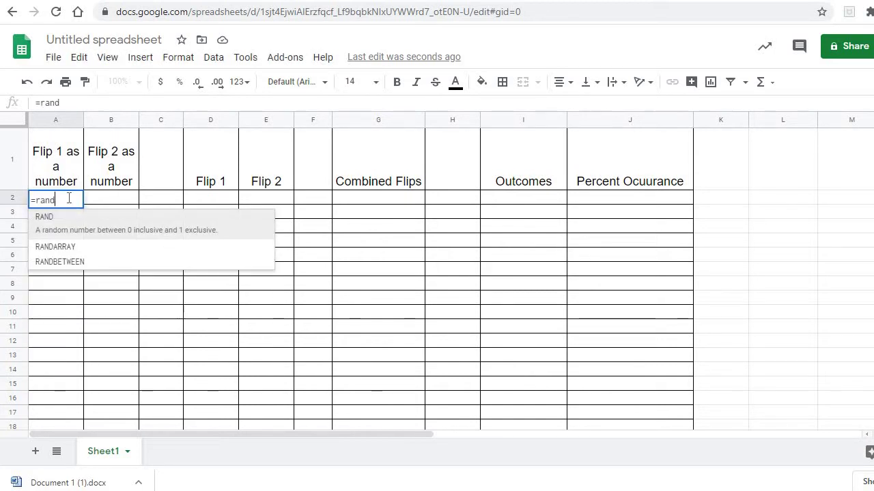
type("between(")
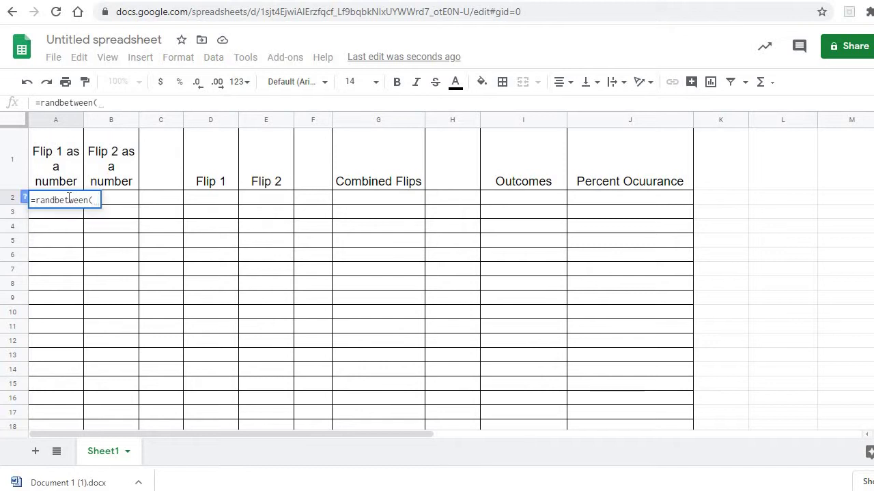
type("0")
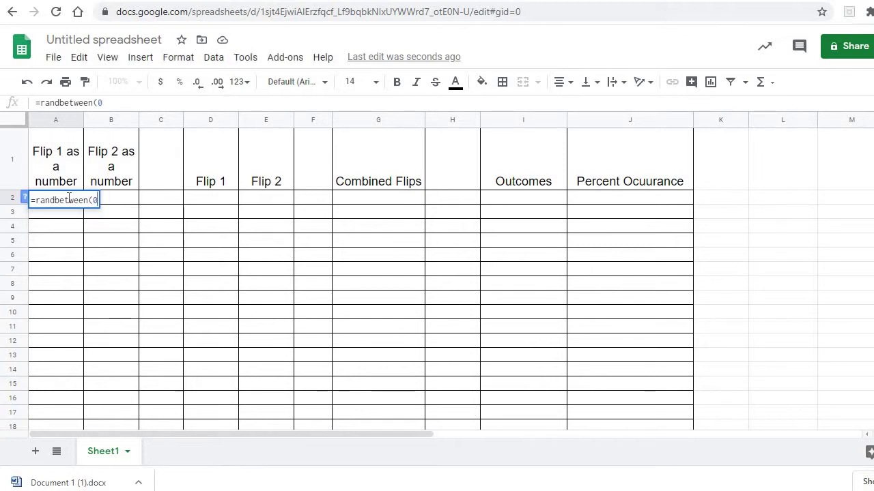
type(",1)")
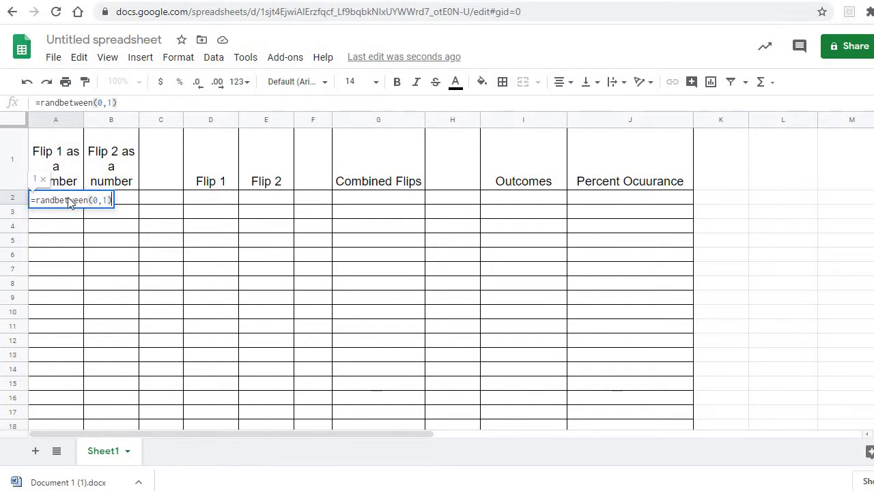
key("Return")
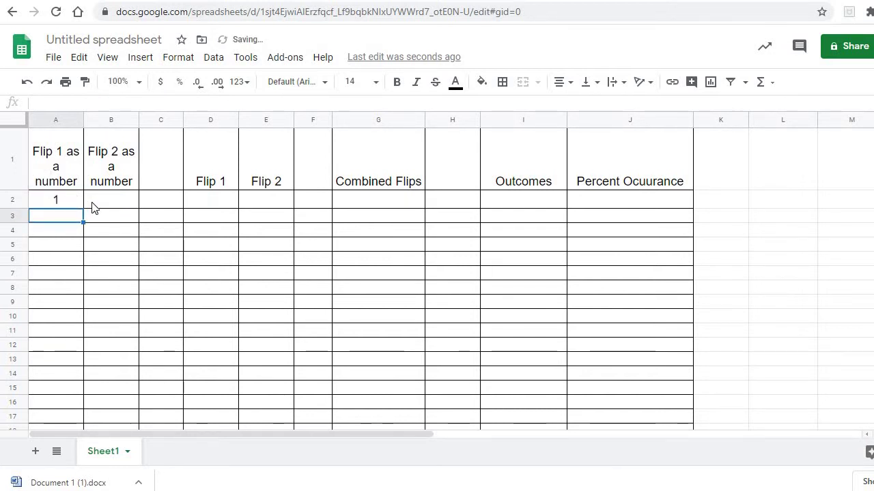
left_click(95, 205)
type("=rand")
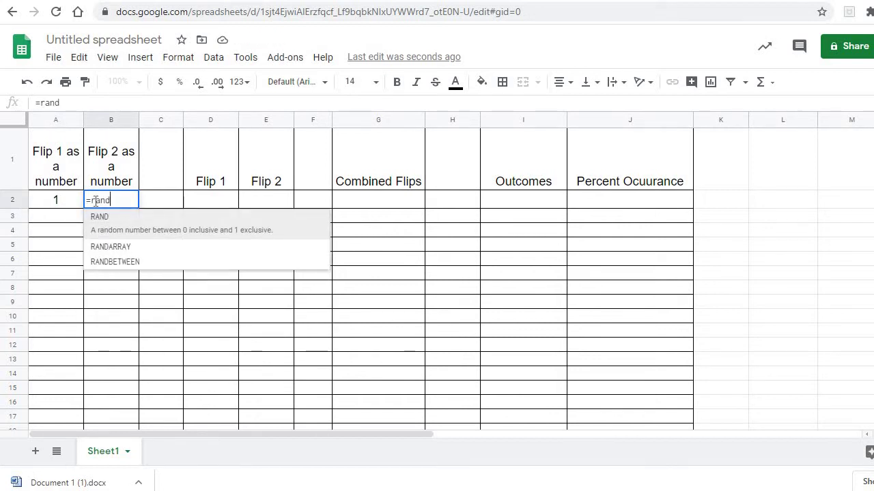
type("between(")
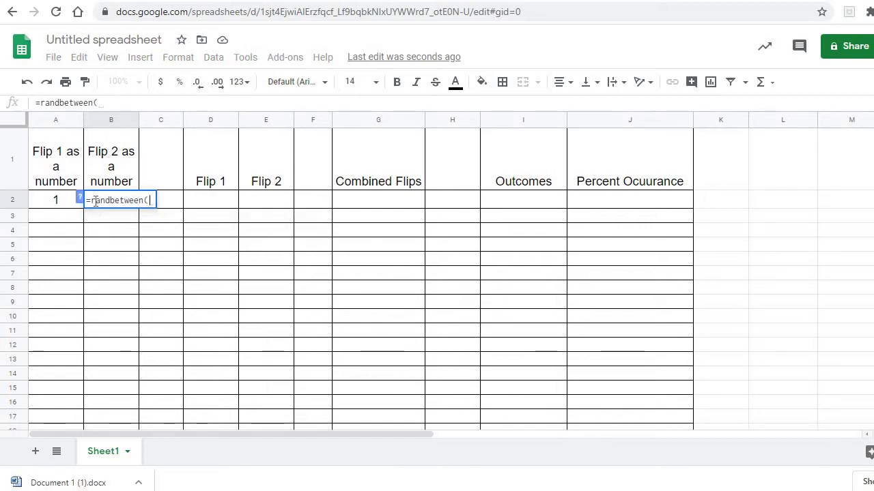
type("0,1)")
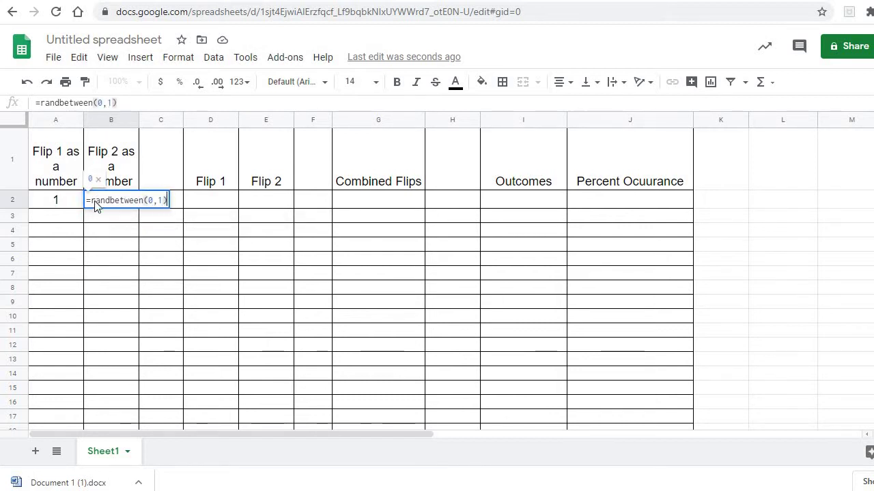
key("Return")
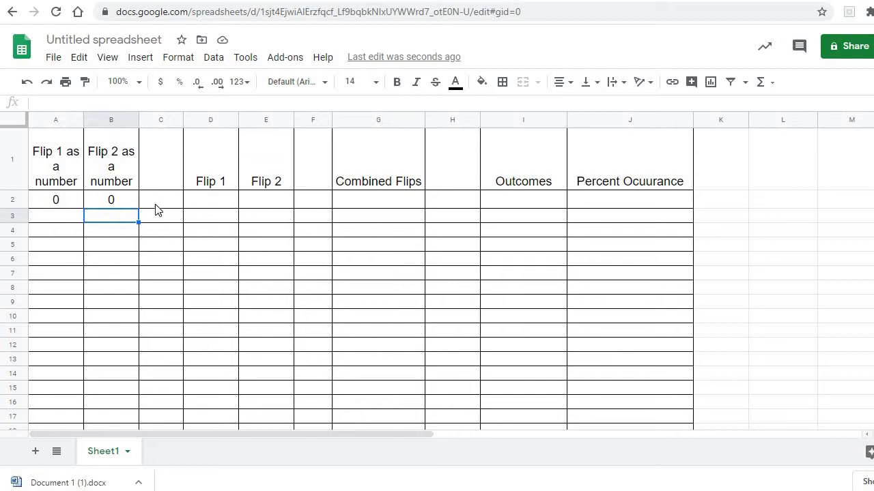
- Enter =IF(A2=0,"H","T") in D2 so Flip 1 shows H
left_click(208, 205)
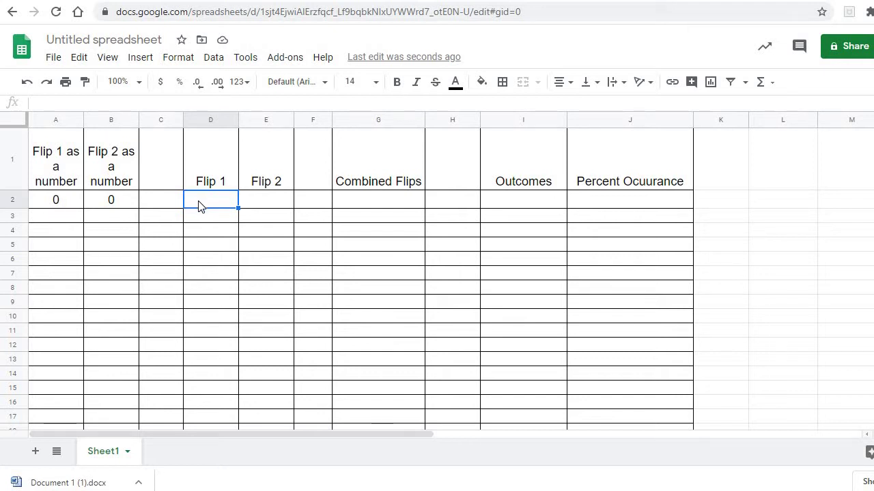
type("=i")
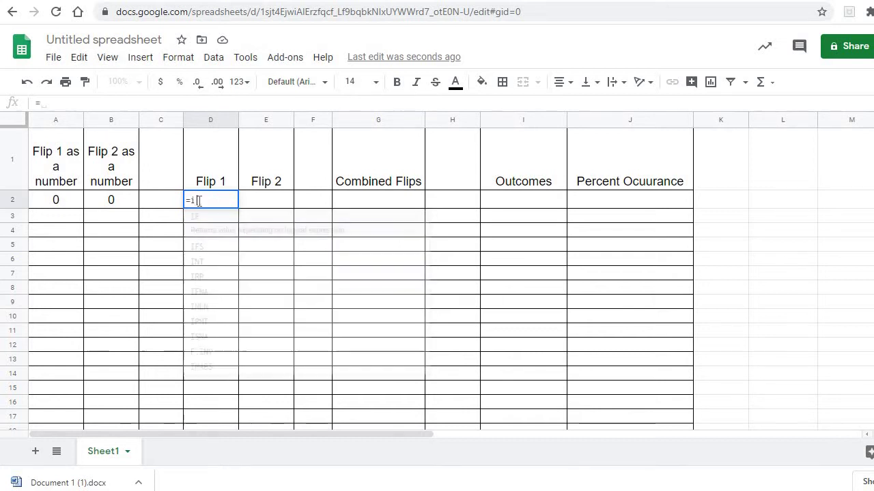
type("f(")
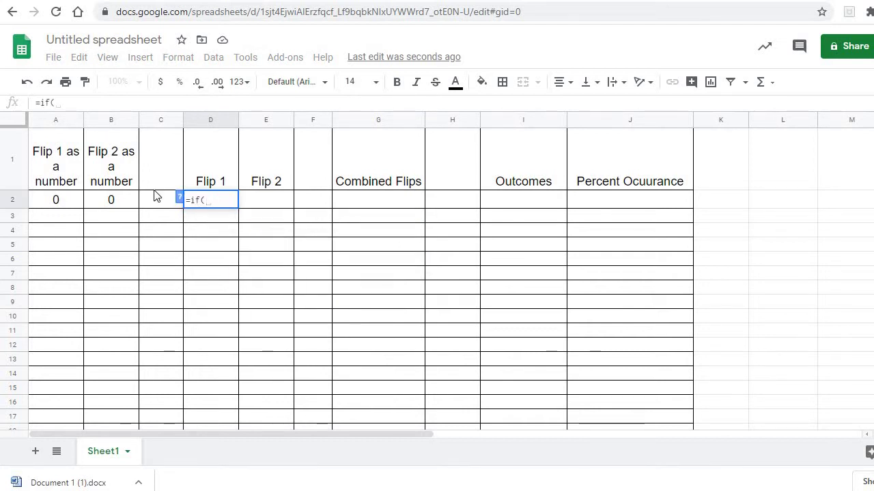
left_click(58, 202)
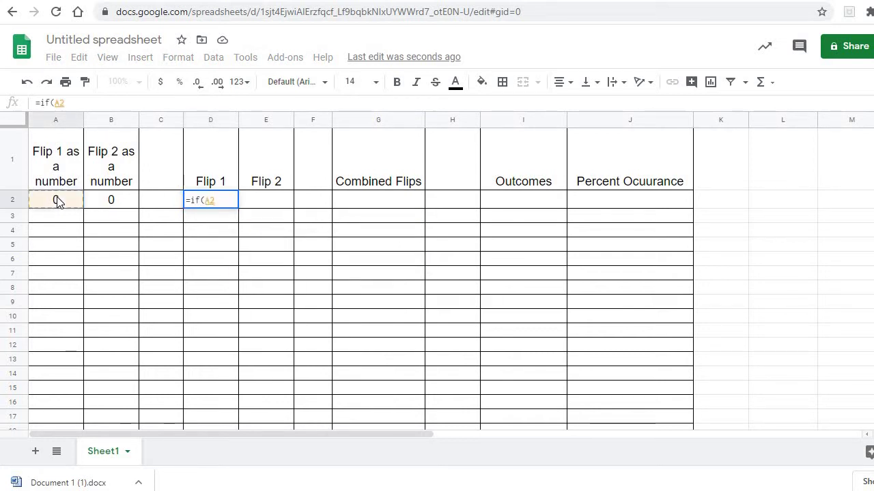
type("=0")
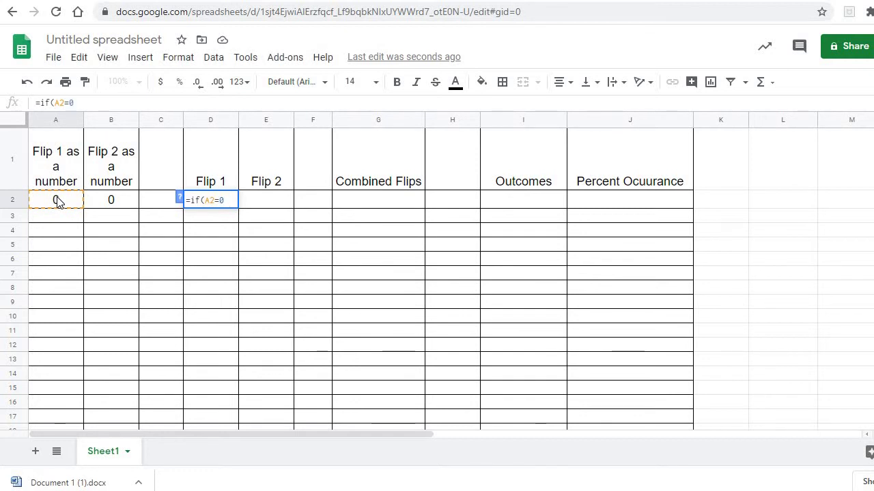
type(", ")
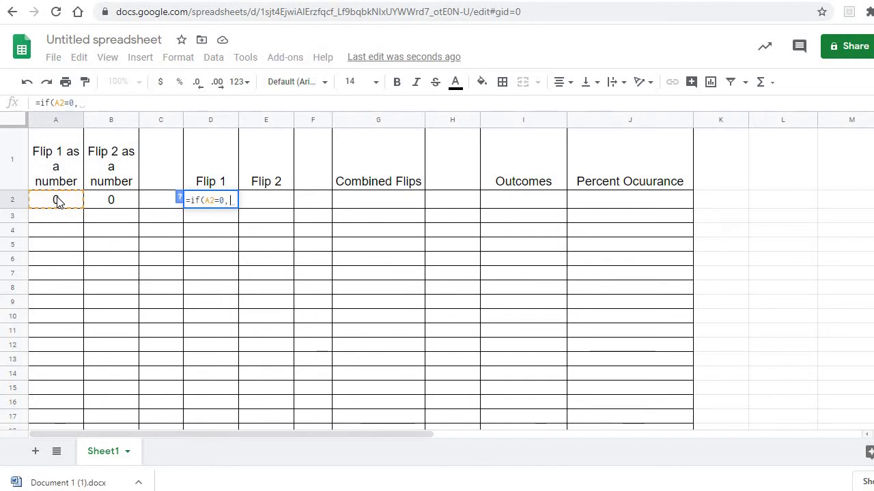
type("\"H")
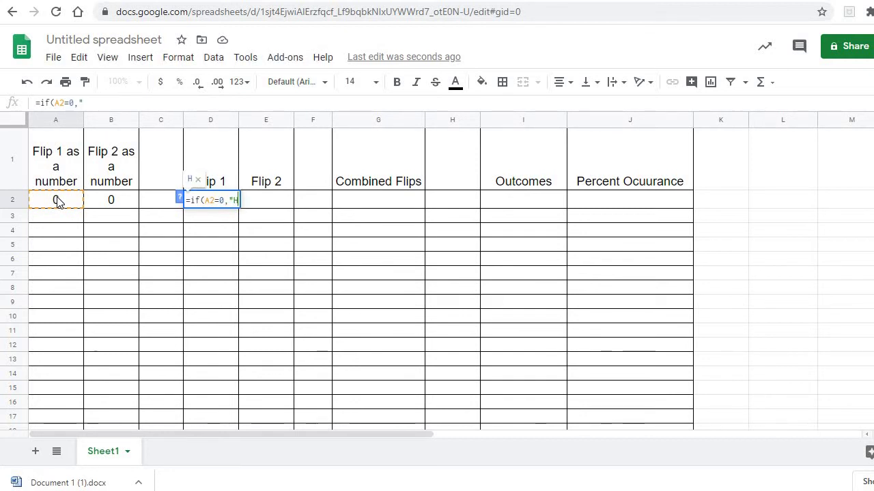
type("\"")
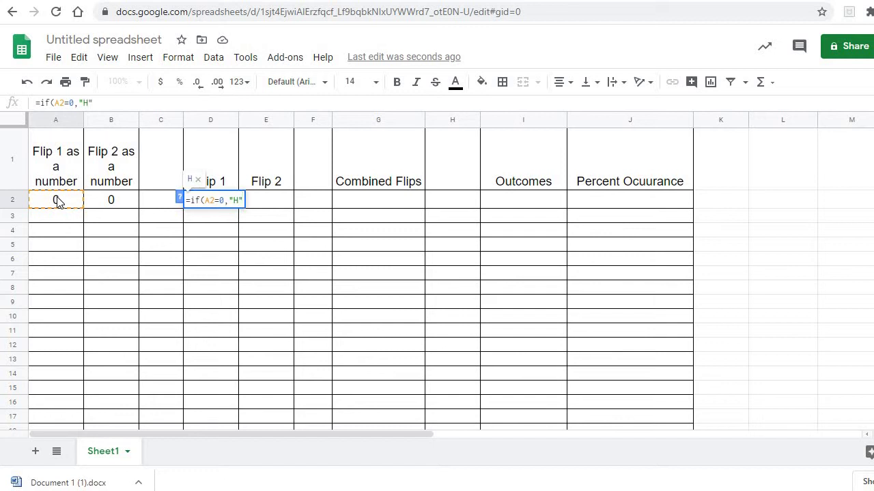
type(",")
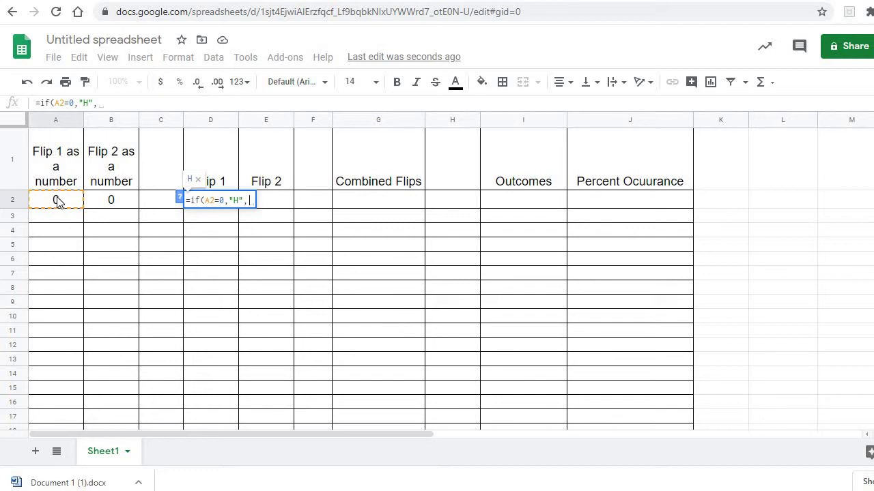
type("\"T\")")
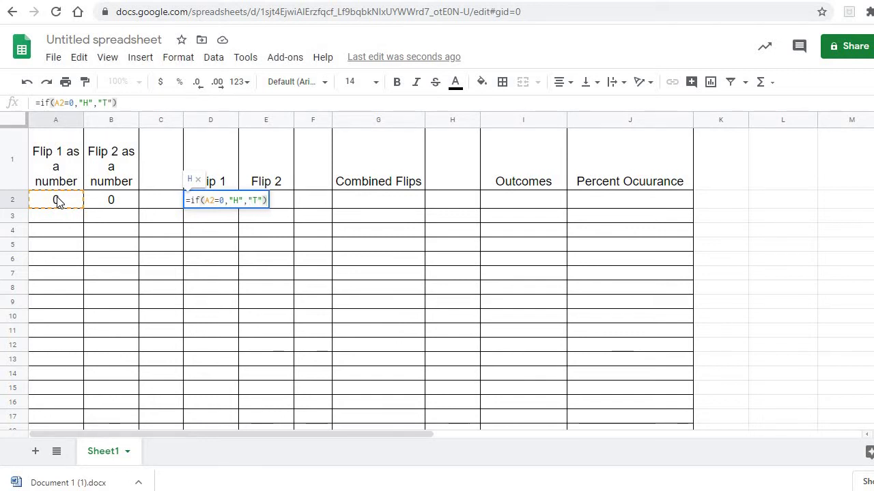
key("Return")
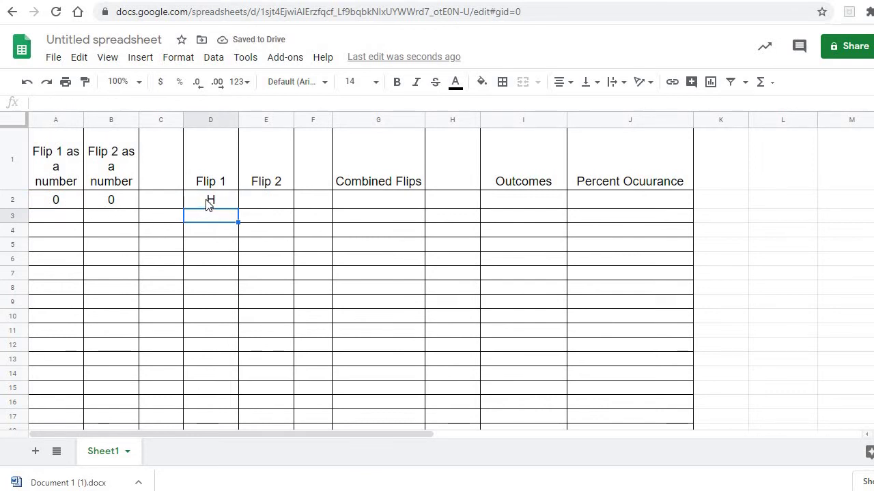
- Enter =IF(B2=0,"H","T") in E2 so Flip 2 shows H
left_click(269, 206)
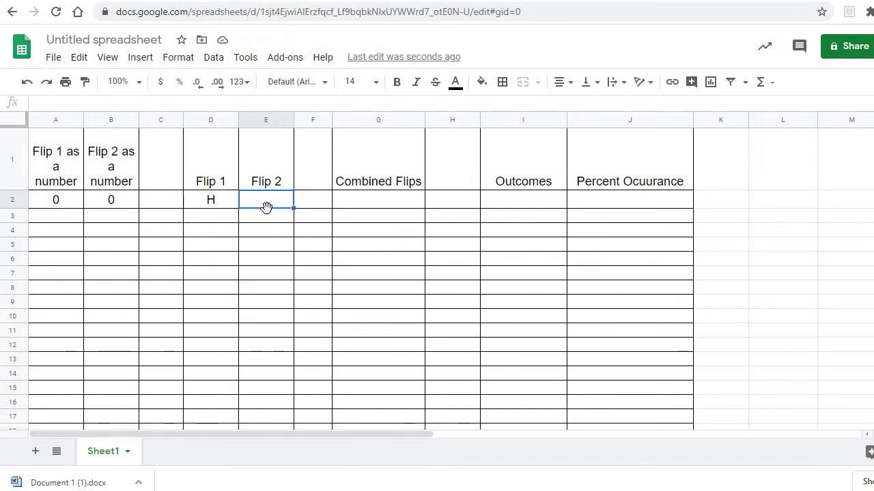
type("=i")
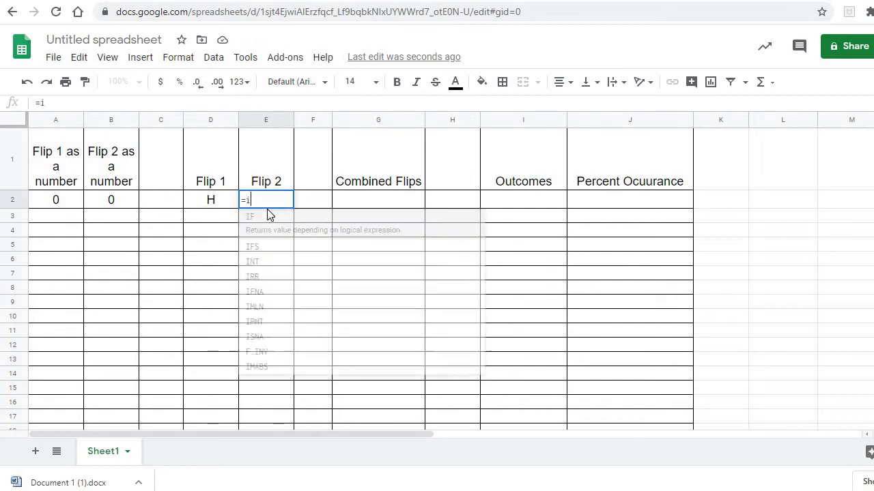
type("f(")
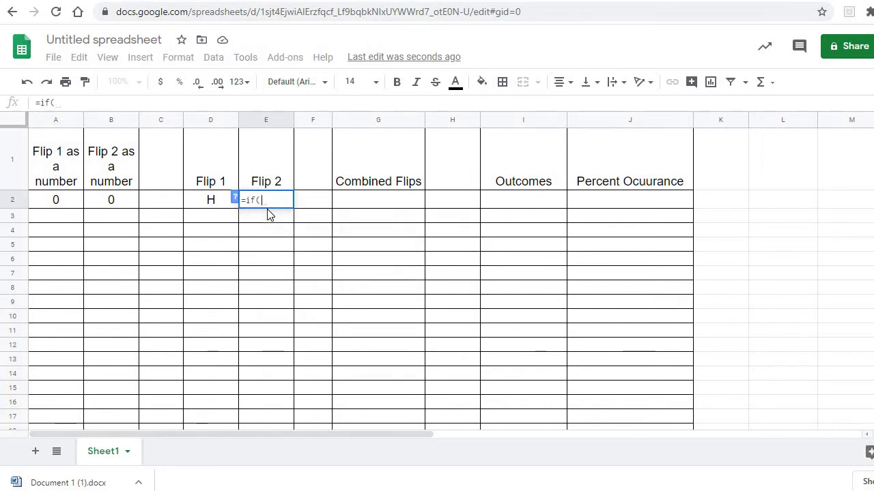
left_click(107, 206)
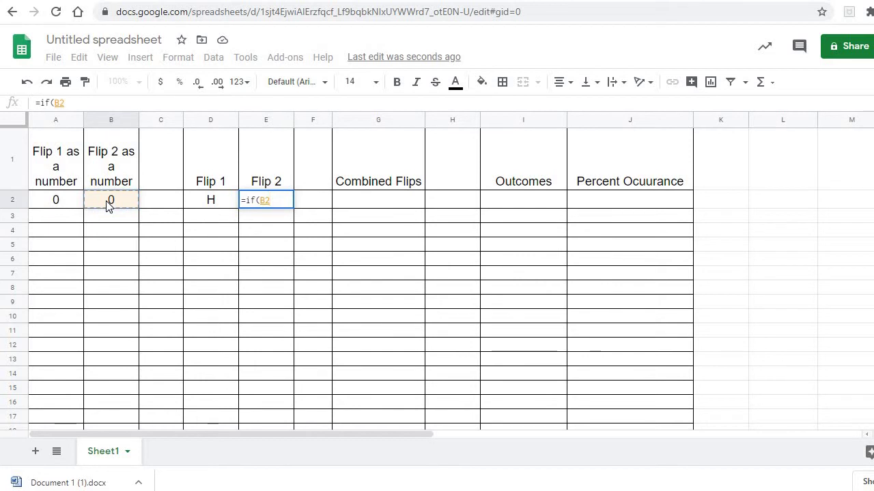
type("=0")
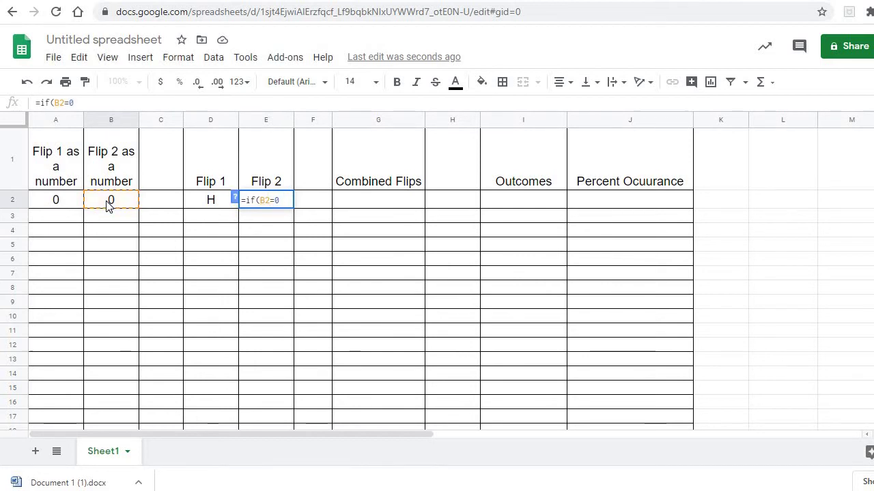
type(",\"H\"")
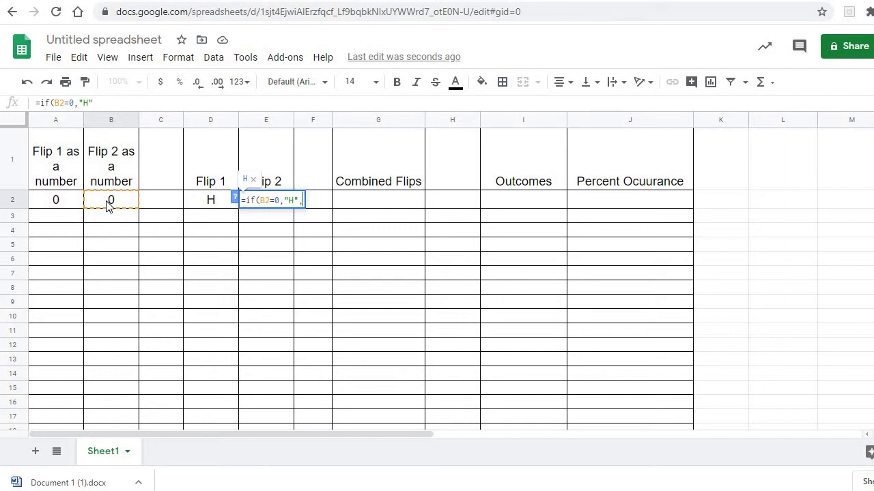
type(",\"T\")")
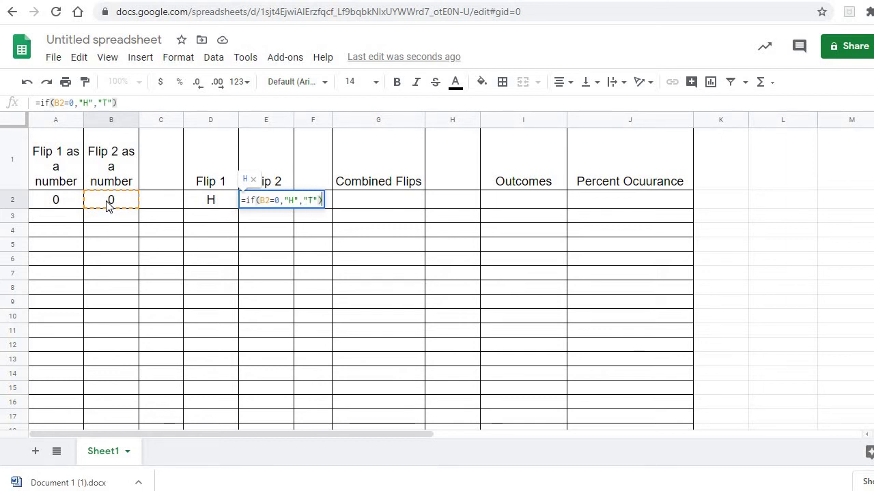
key("Return")
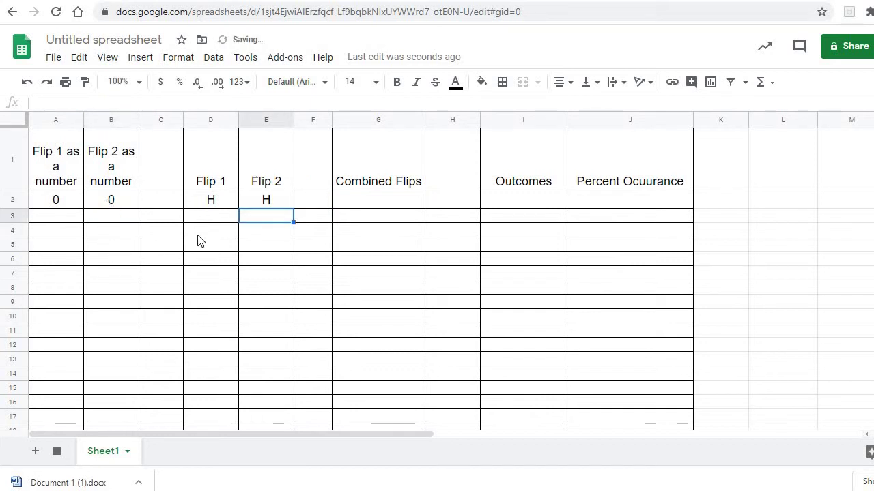
left_click(348, 203)
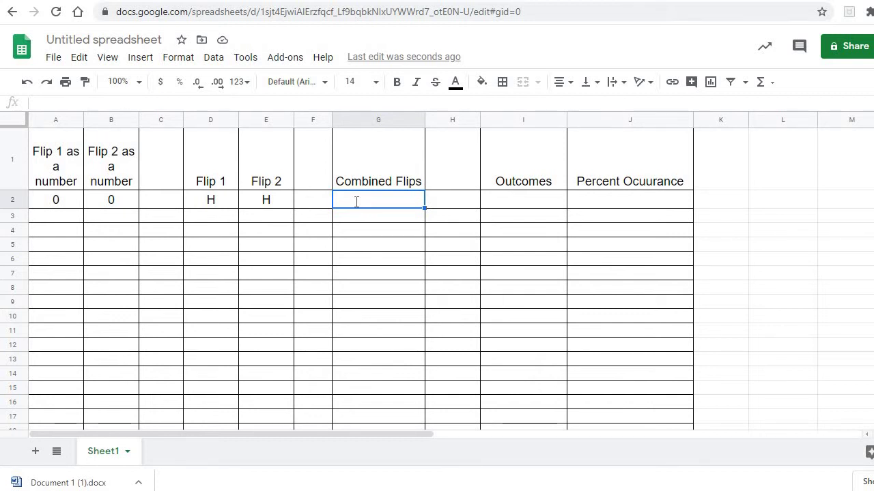
- Build =D2&E2 in G2 to join both flip letters, now showing HT
type("=")
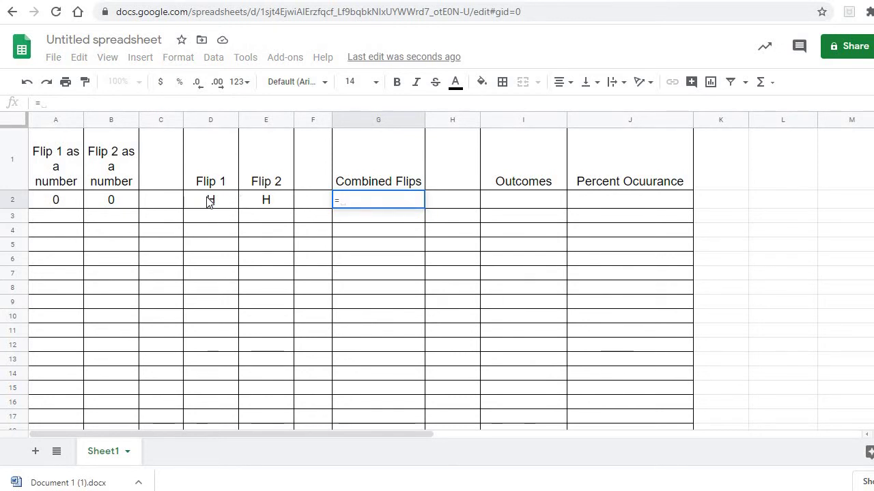
left_click(208, 200)
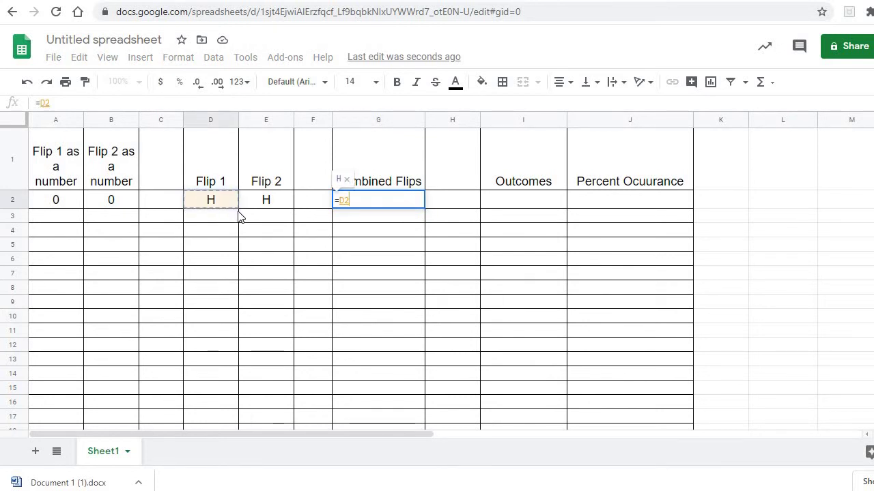
type("&")
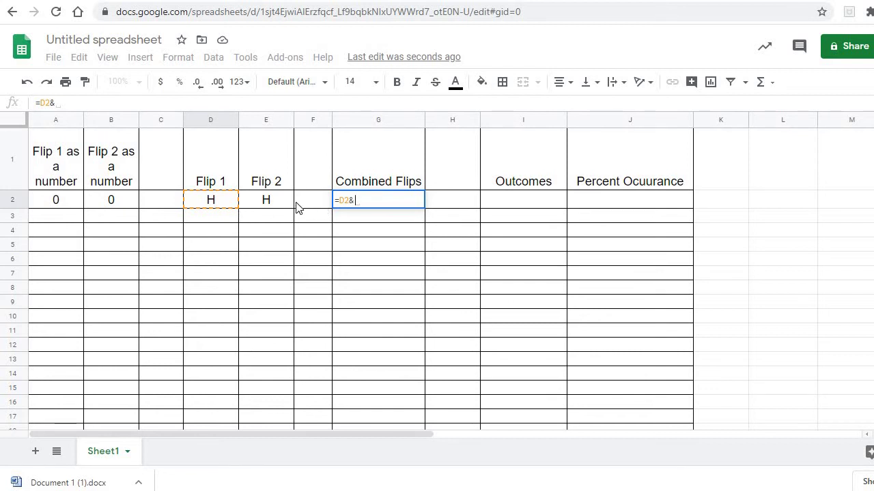
left_click(269, 206)
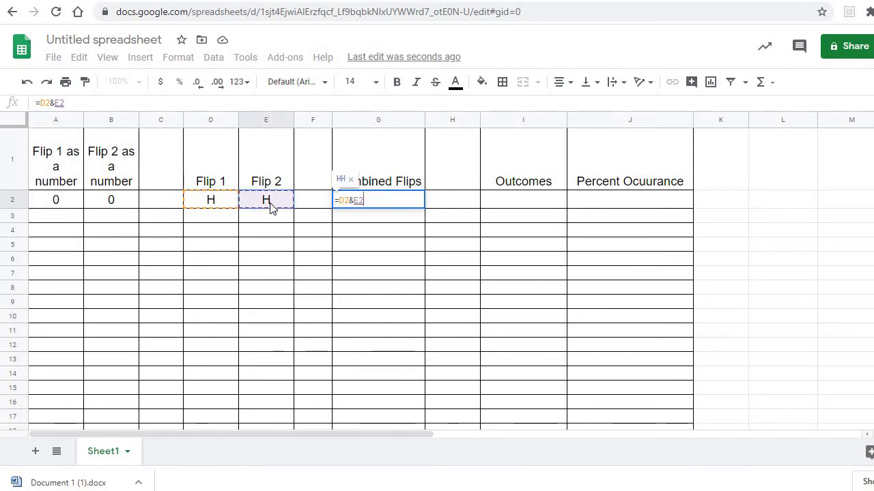
key("Return")
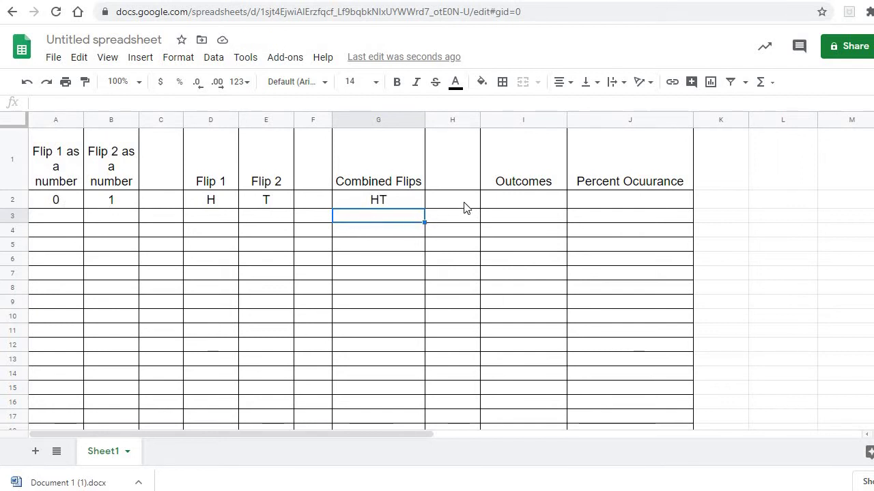
left_click(502, 205)
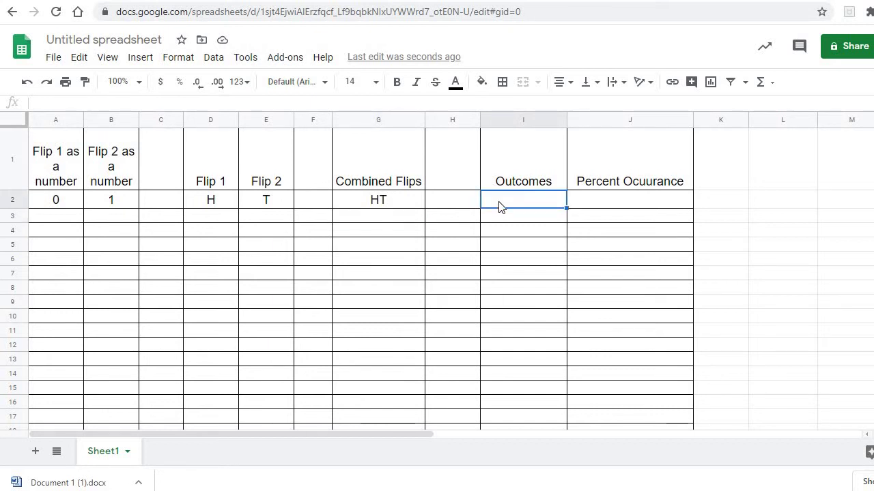
- Type the outcomes HH, TT, HT and TH into cells I2 through I5
type("HH")
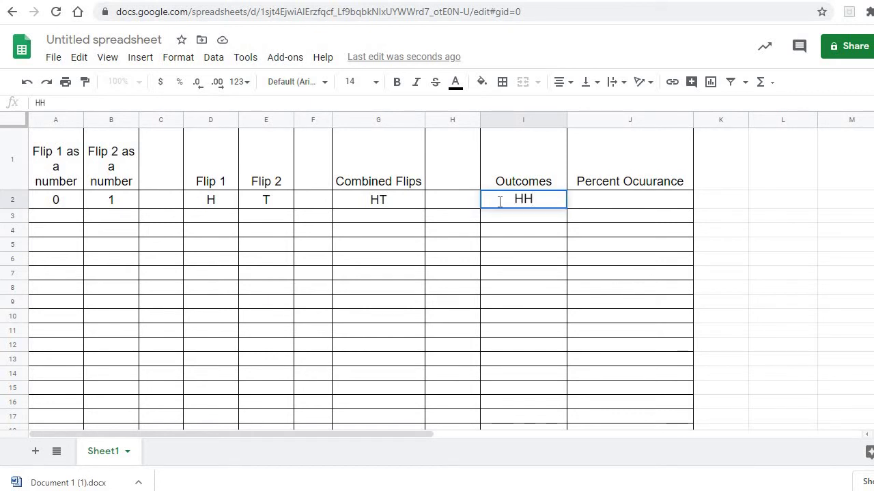
key("Return")
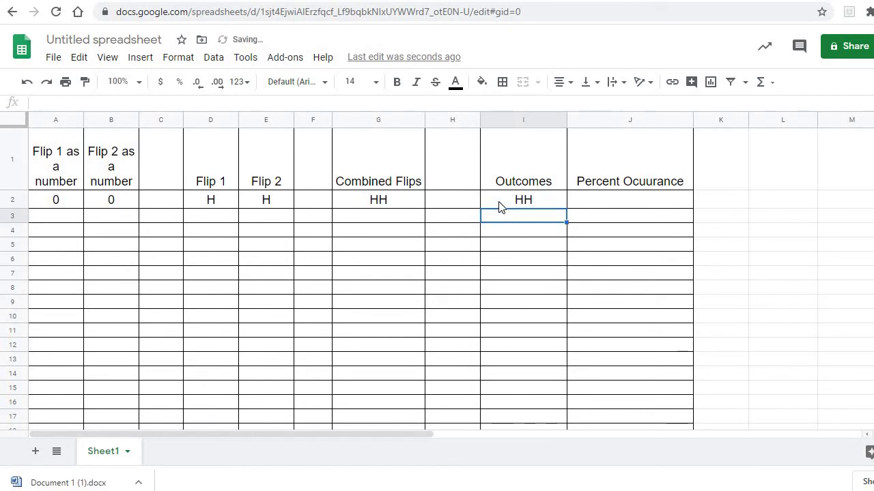
type("H")
key("BackSpace")
key("BackSpace")
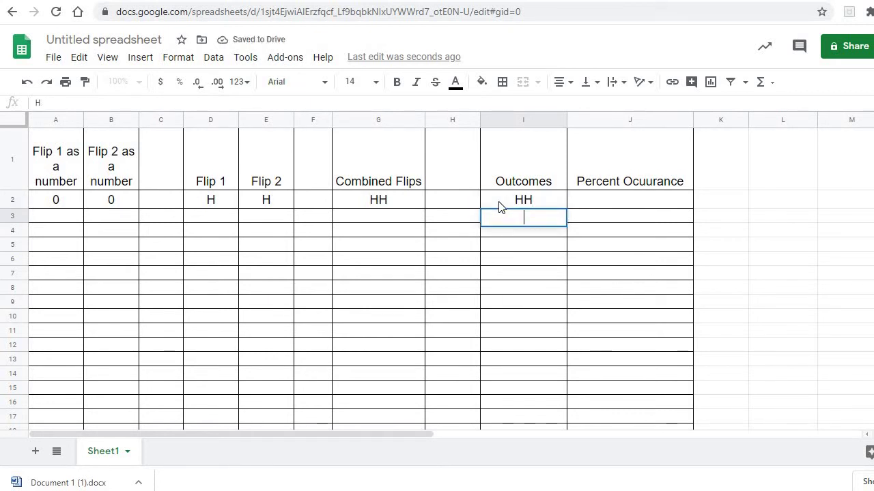
type("TT")
key("Return")
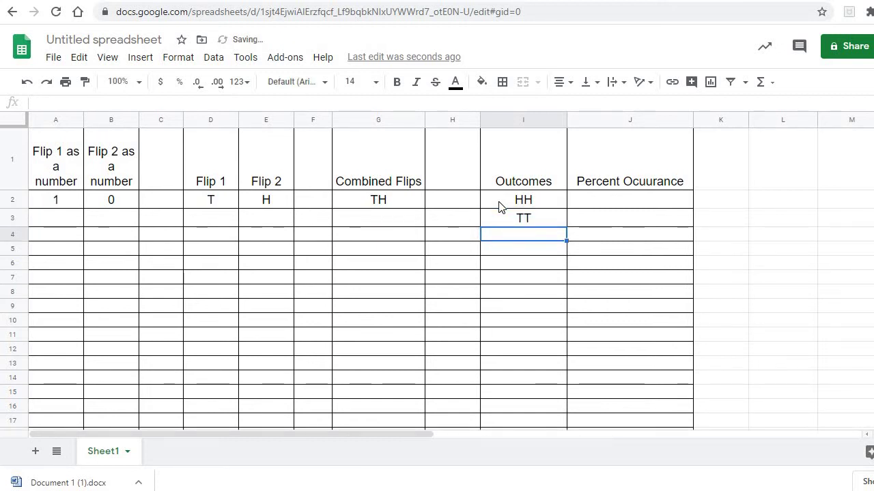
type("HT")
key("Return")
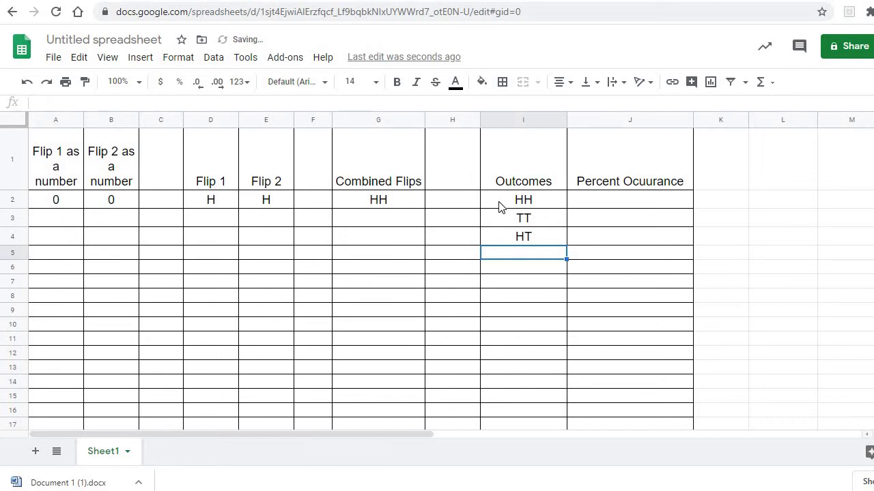
type("TH")
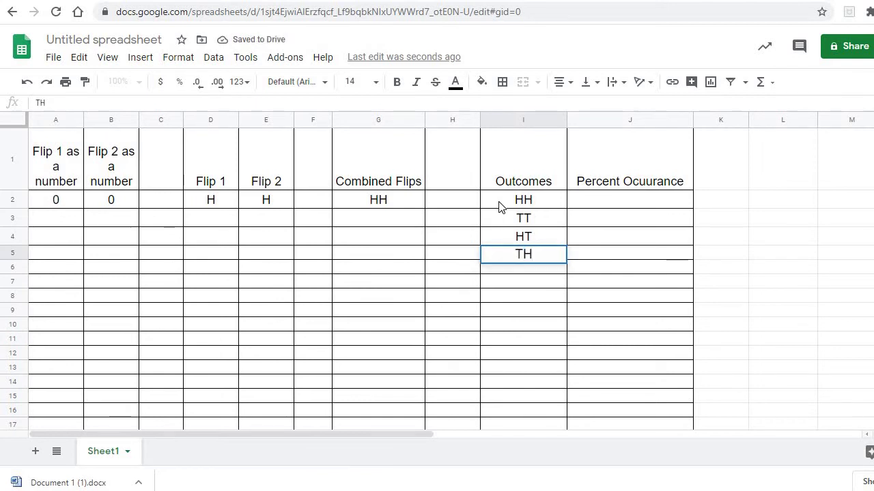
left_click(617, 210)
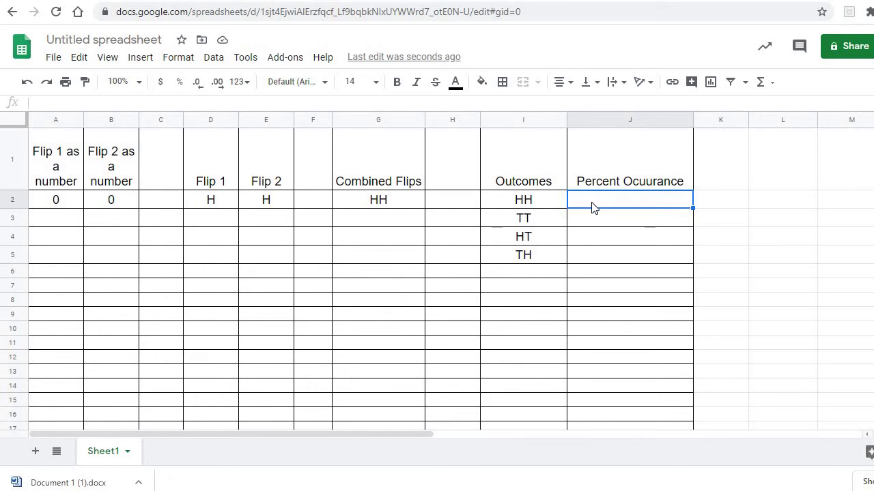
- Enter =COUNTIF(G2:G101,I2) in J2 to tally HH results, currently 0
type("=countif(")
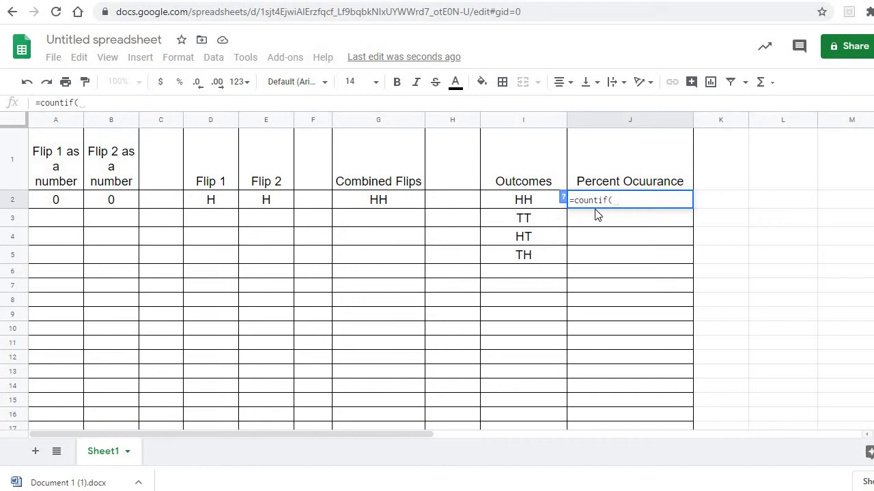
type("g2:")
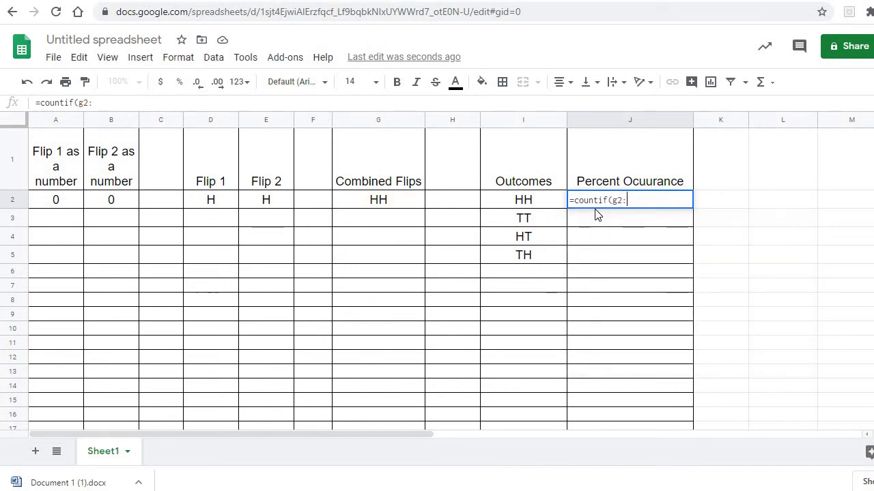
type("G101")
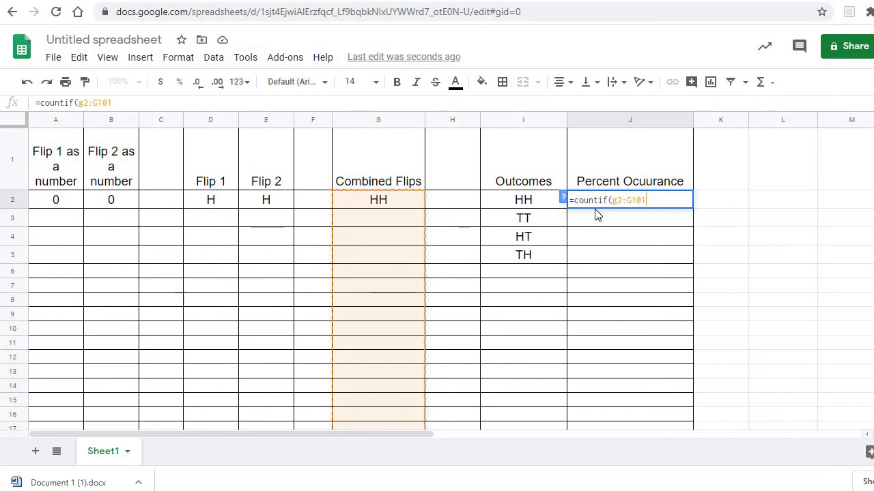
type(",")
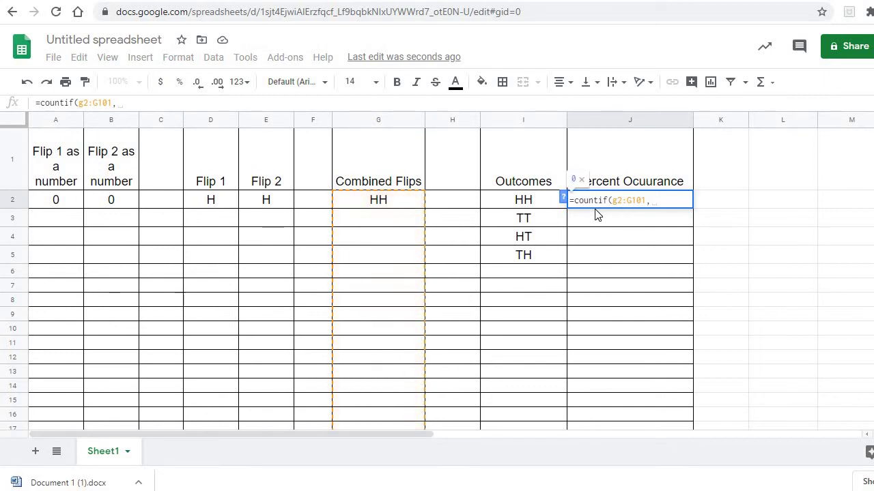
left_click(532, 208)
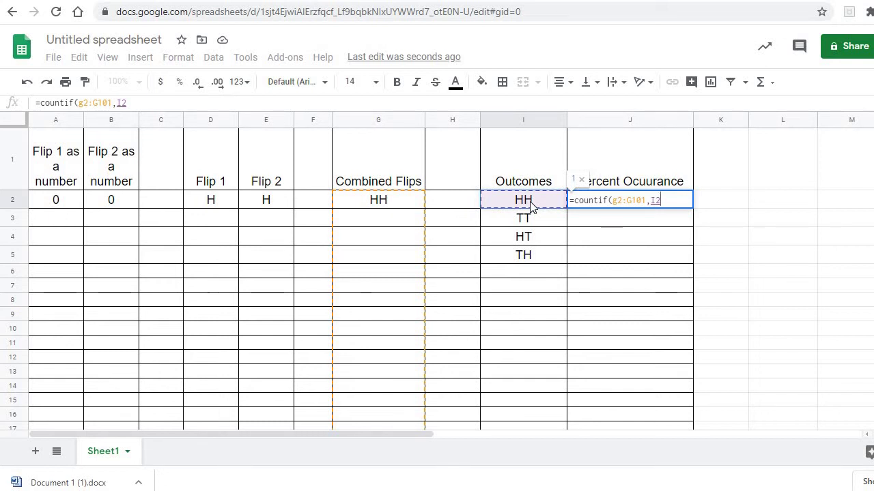
type(")")
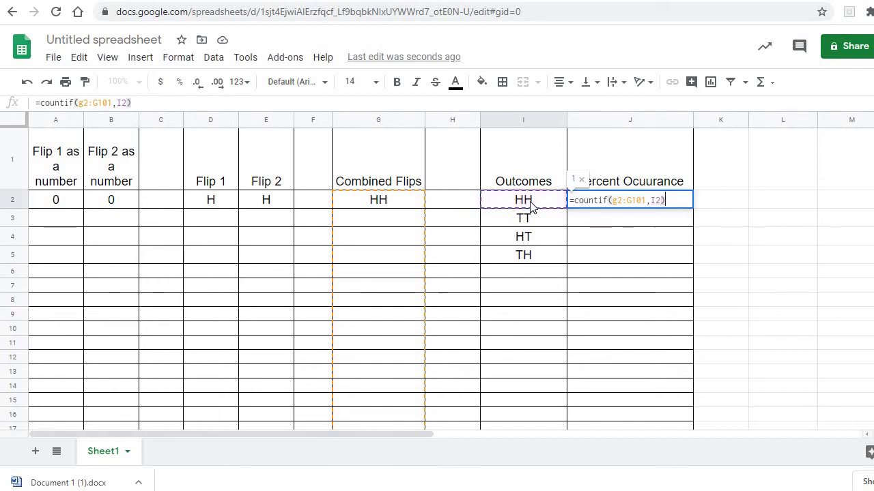
key("Return")
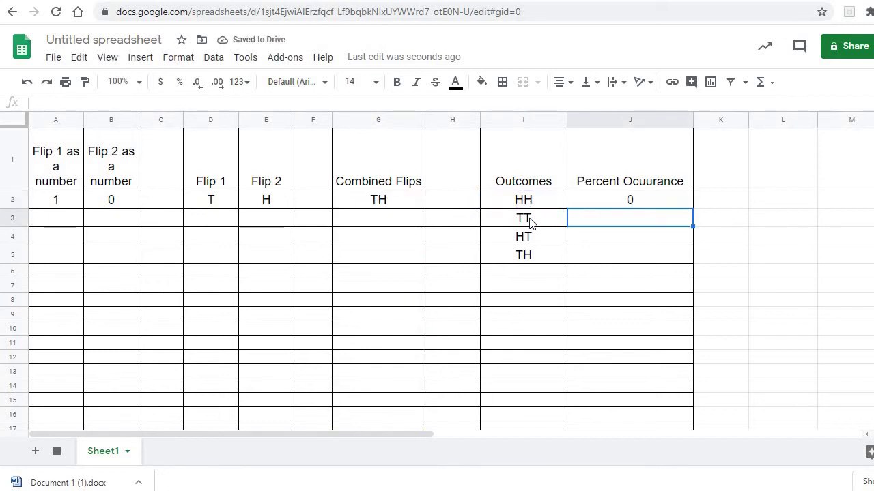
left_click(600, 206)
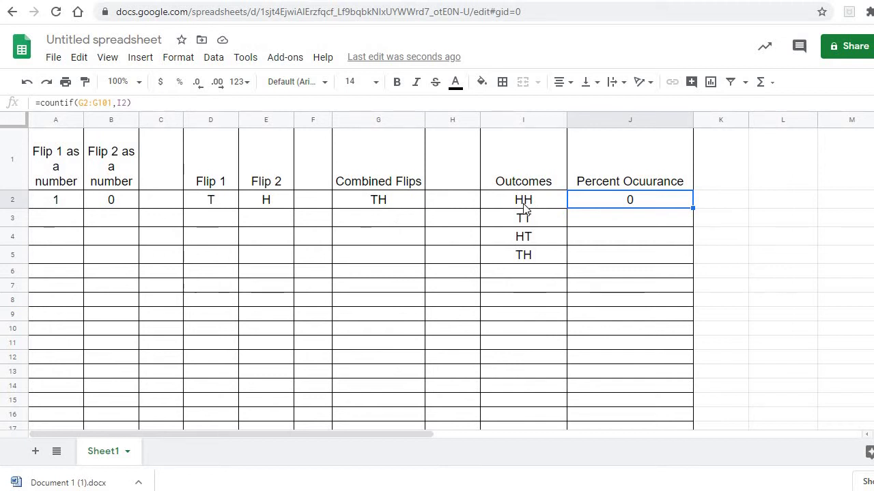
left_click(612, 225)
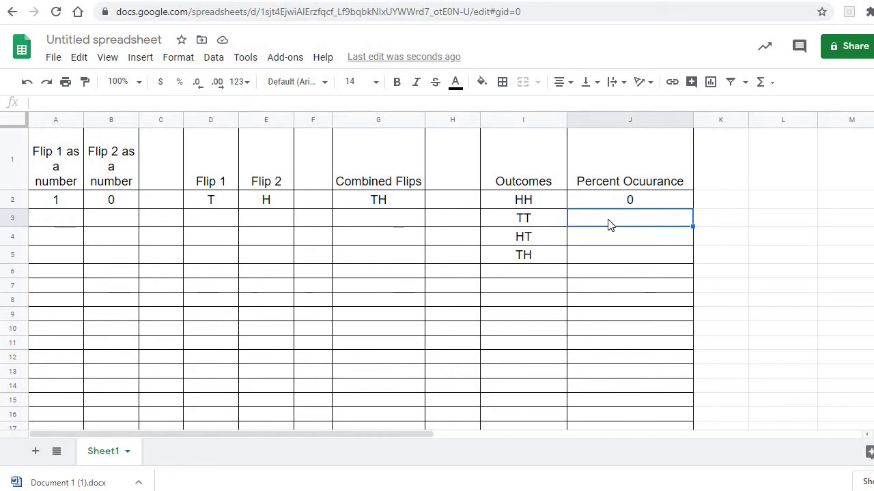
- Enter =COUNTIF(G2:G101,I3) in J3 and =COUNTIF(G2:G101,I4) in J4 for TT and HT
type("=")
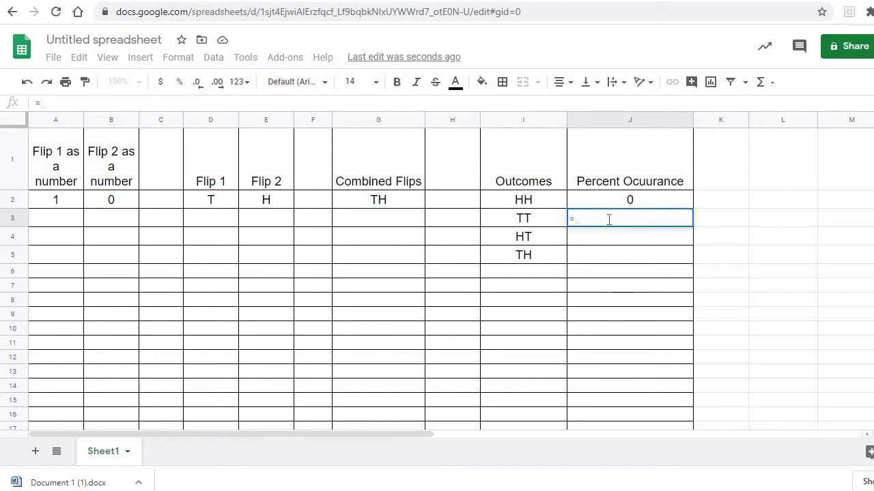
type("countif(")
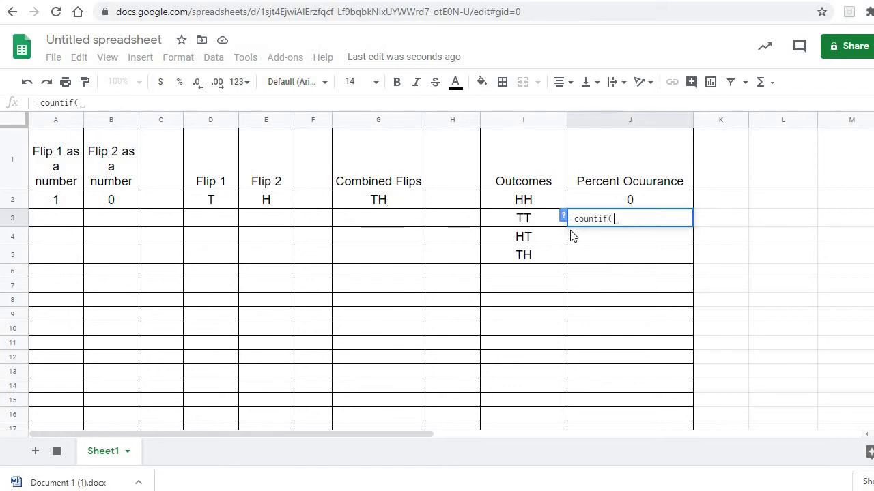
type("g2")
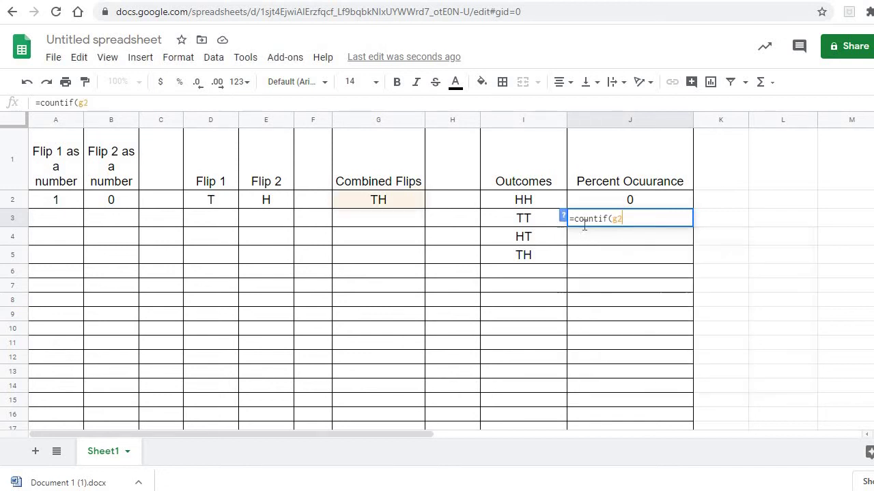
type(":g101,")
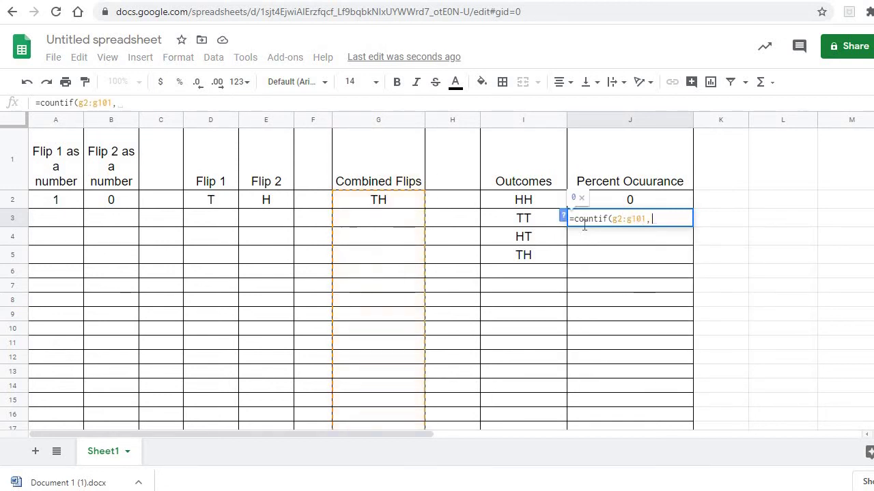
left_click(525, 227)
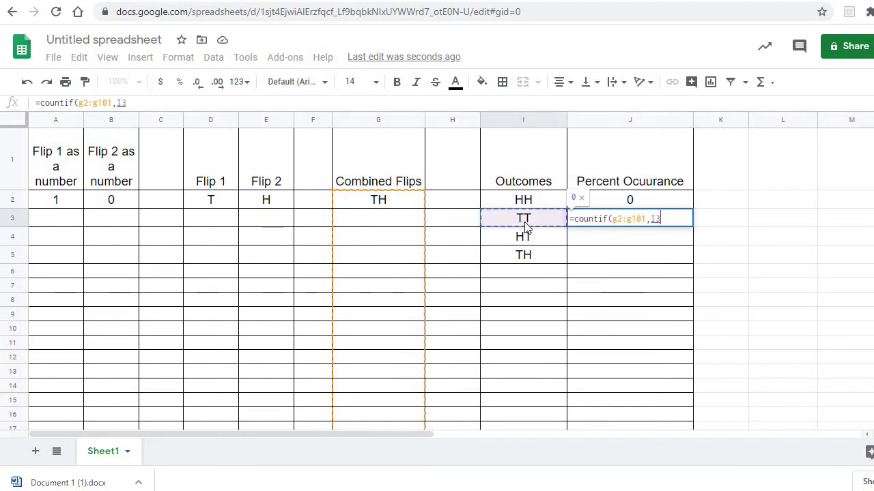
type(")")
key("Return")
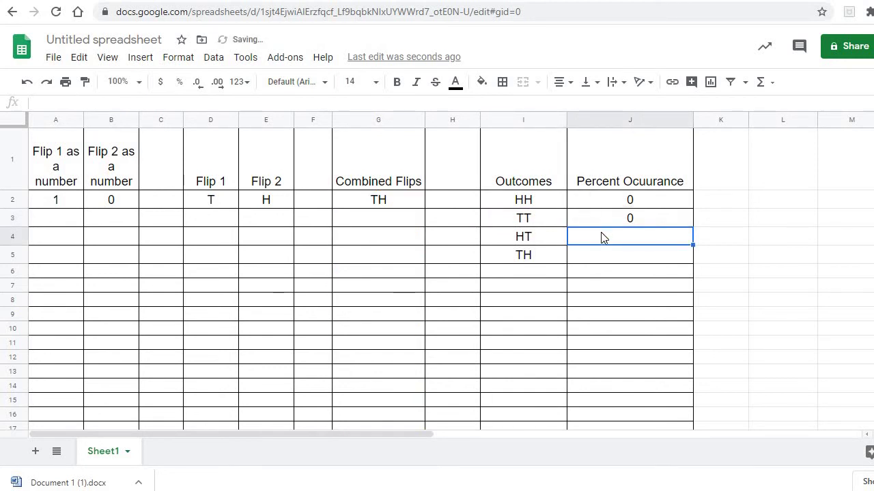
type("=count")
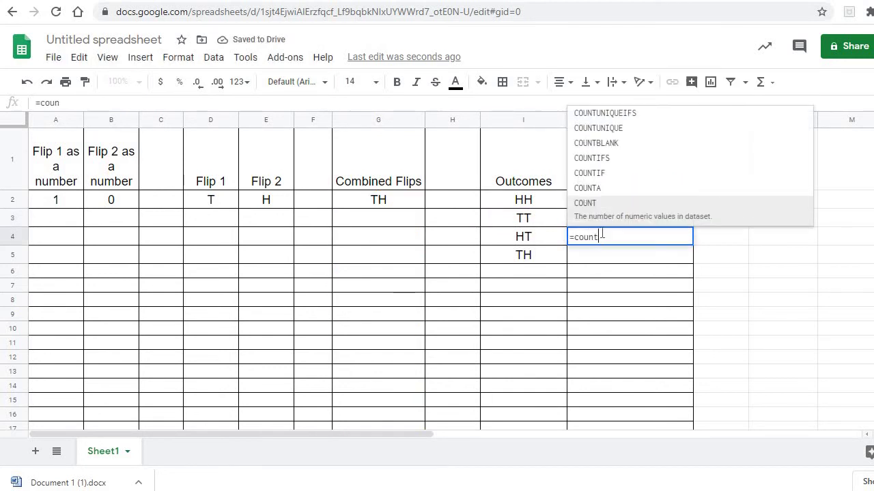
type("if(")
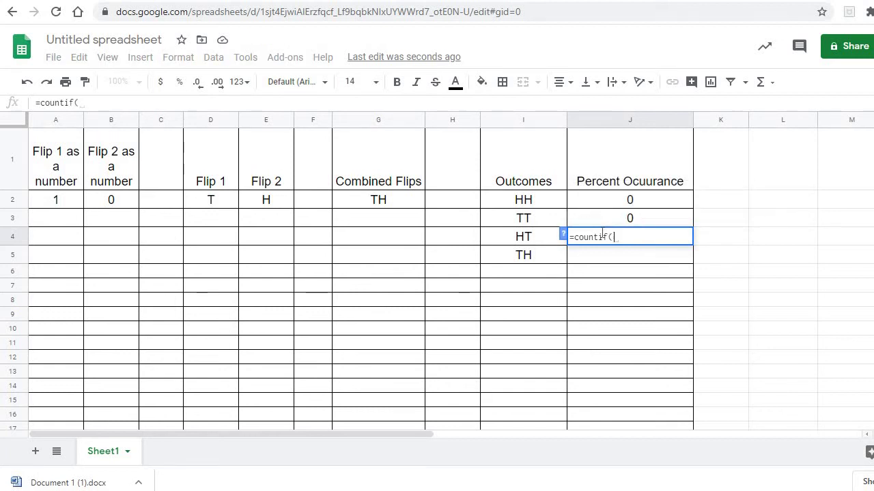
type("g")
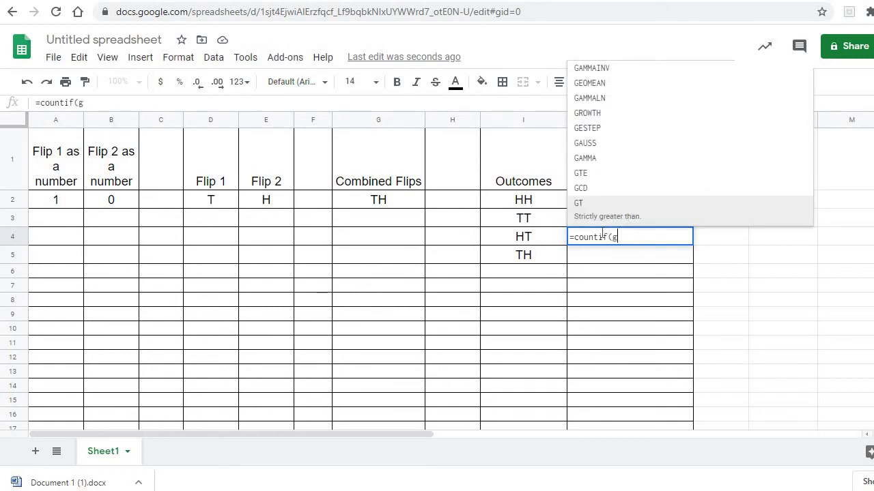
type("2:")
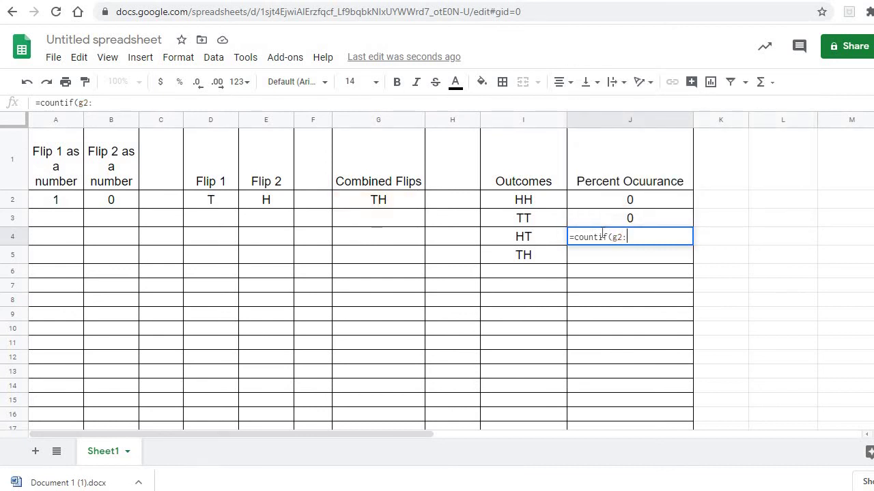
type("g101")
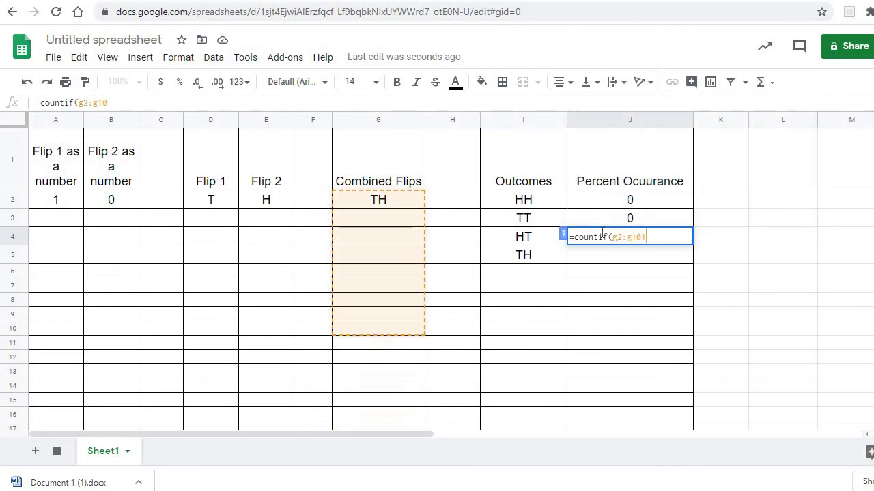
type(",")
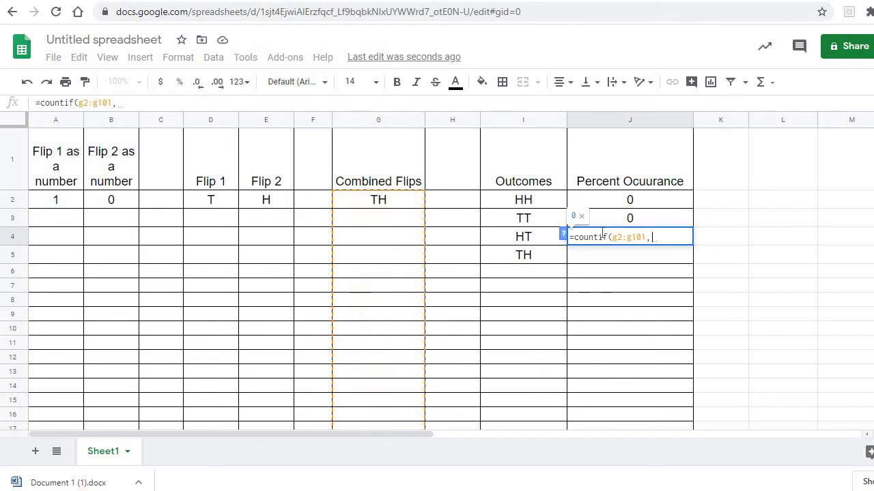
left_click(526, 242)
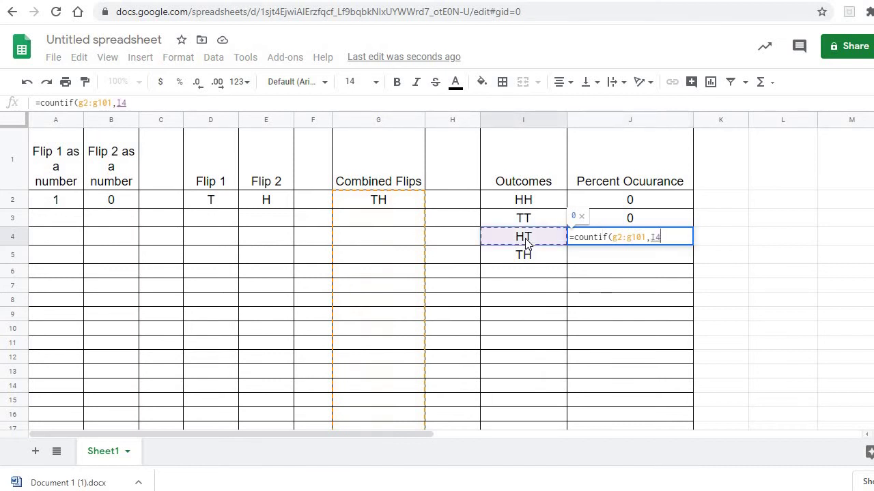
type(")")
key("Return")
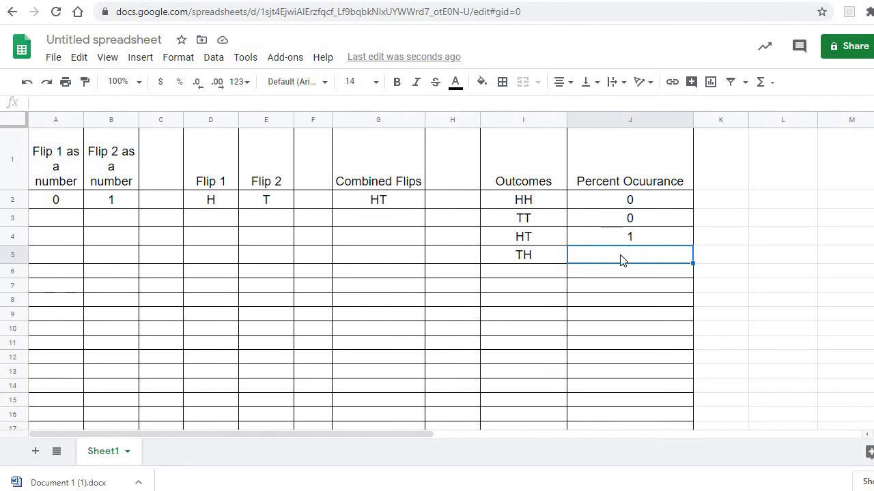
- Enter =COUNTIF(G2:G101,I5) in J5 to tally TH outcomes
type("=co")
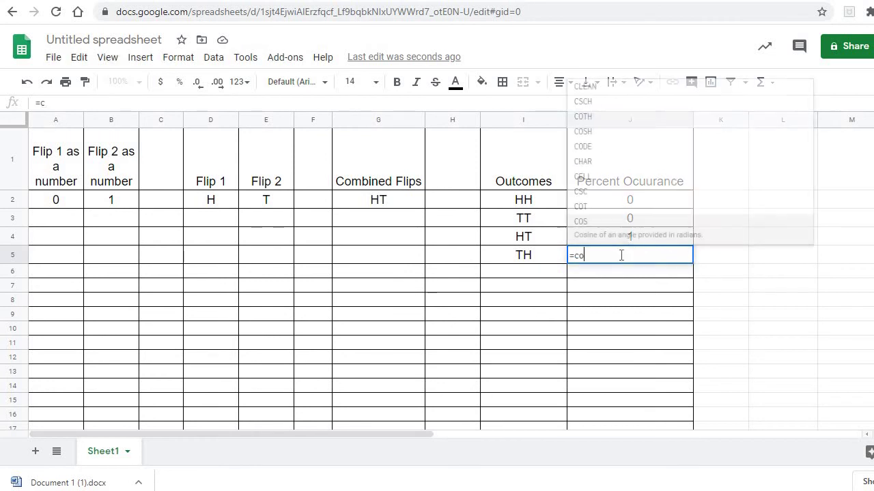
type("untif(")
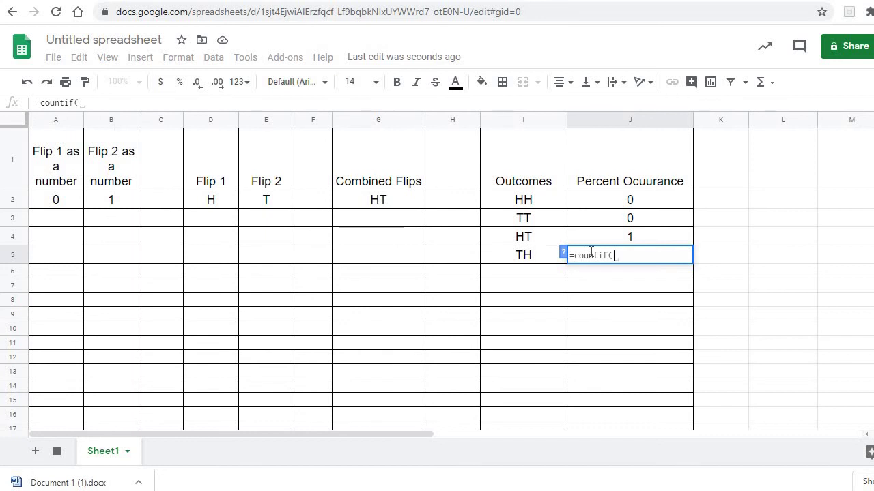
type("g2:")
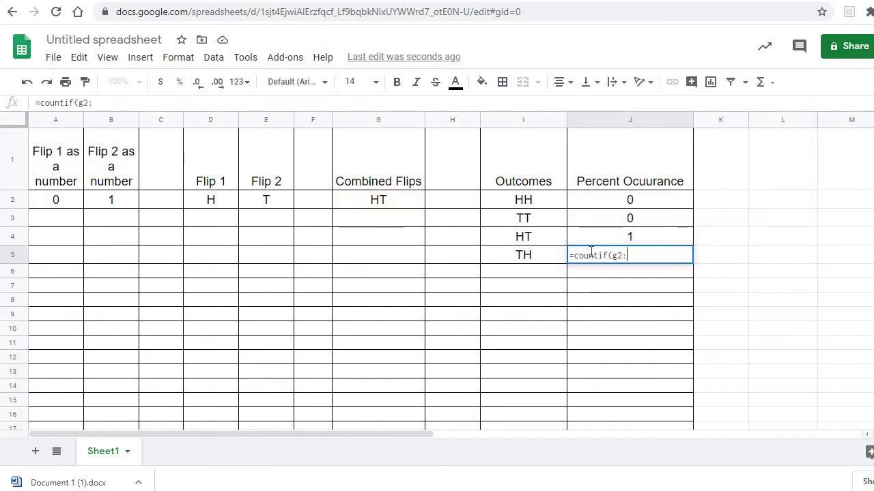
type("g101,")
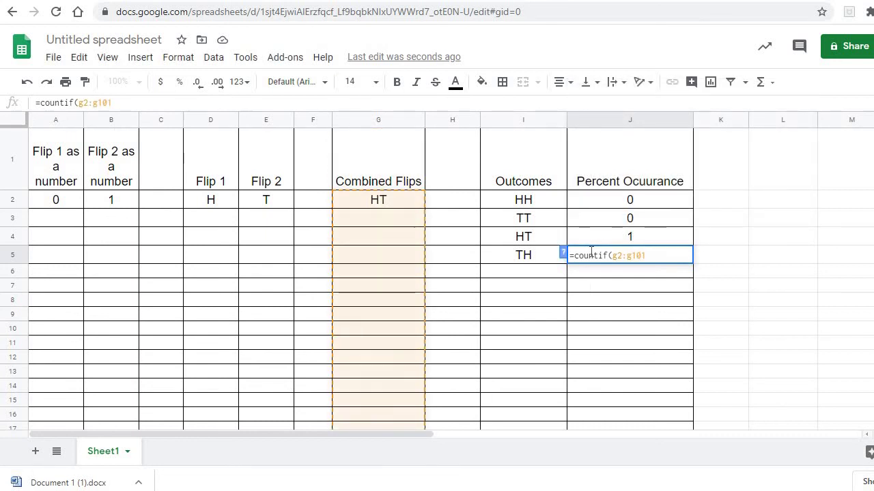
left_click(533, 263)
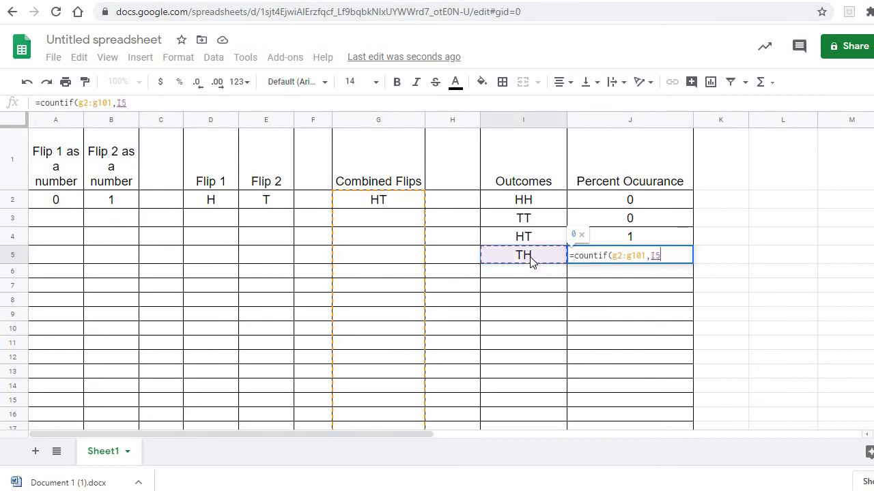
type(")")
key("Return")
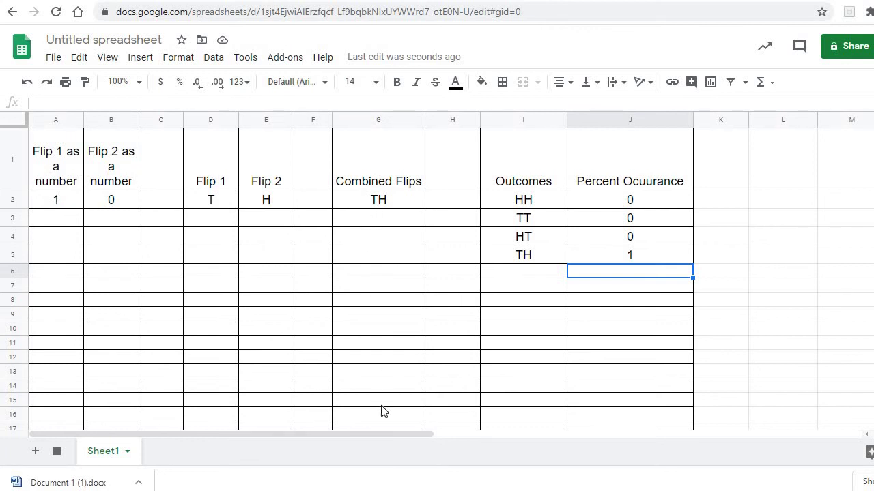
- Fill the A2:G2 flip formulas down to row 101 with Ctrl+D
left_click(73, 203)
left_click(88, 203, "shift")
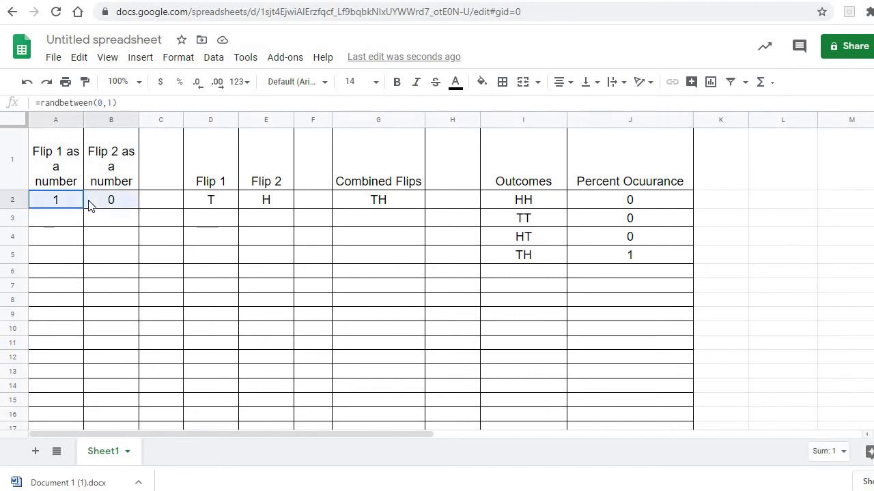
left_click_drag(111, 206, 392, 384)
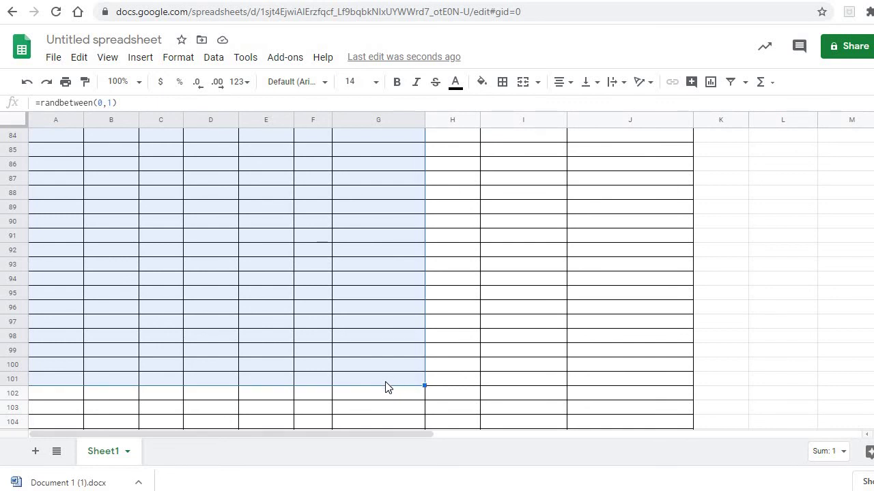
key("ctrl+d")
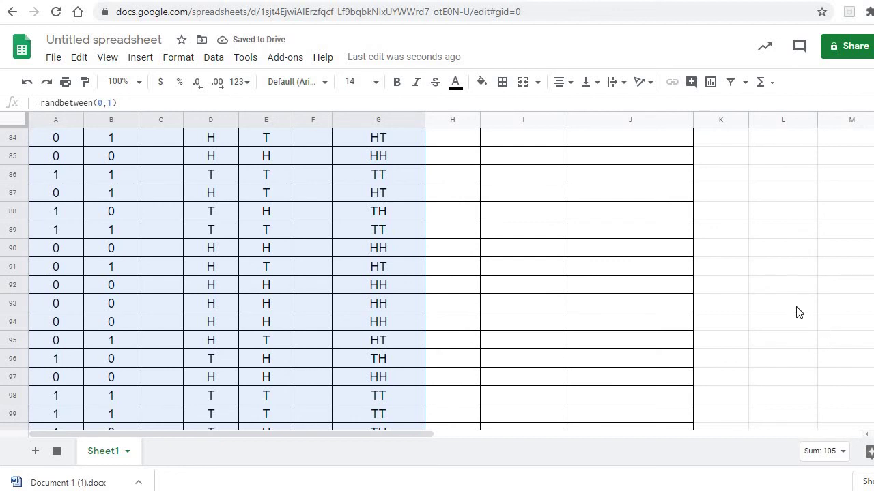
- Scroll back to the top to view tallies of 24, 29, 29 and 18
scroll(721, 265, "up", 10)
scroll(749, 260, "up", 2)
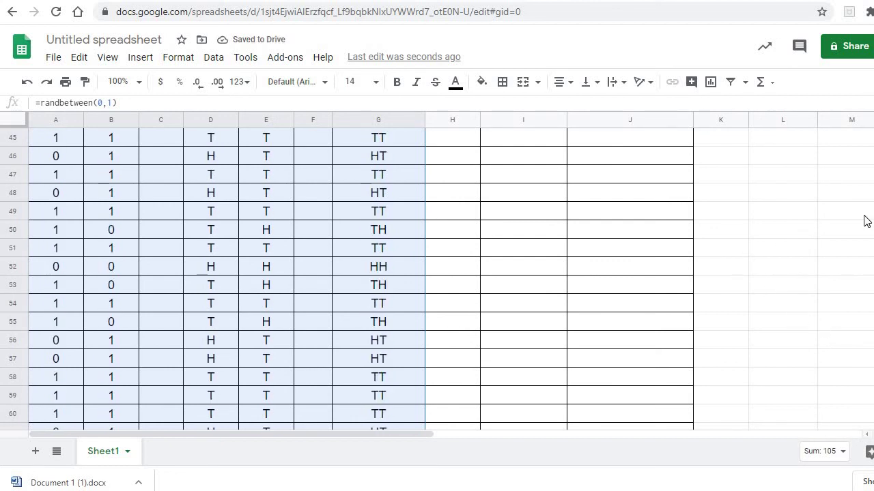
scroll(864, 220, "up", 3)
scroll(437, 280, "up", 10)
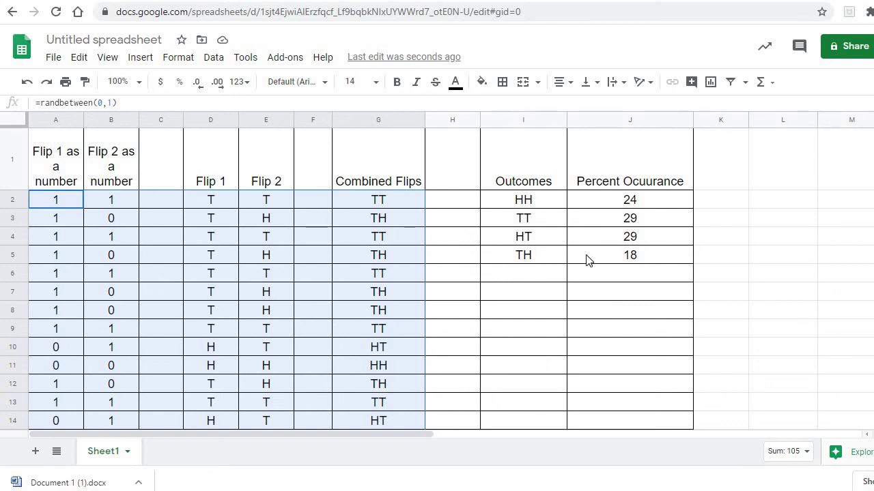
- Force repeated recalculation, entering 4 in I10, so tallies refresh to 21, 29, 24, 26
left_click(533, 300)
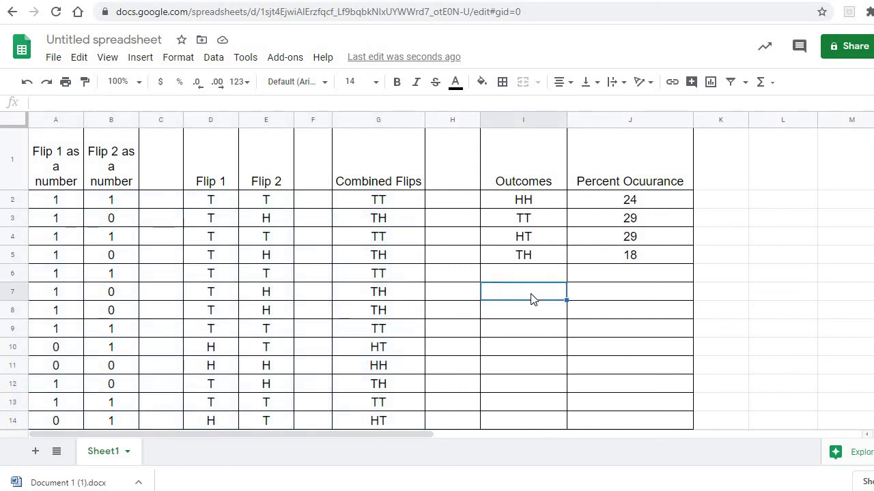
key("Return")
key("Return")
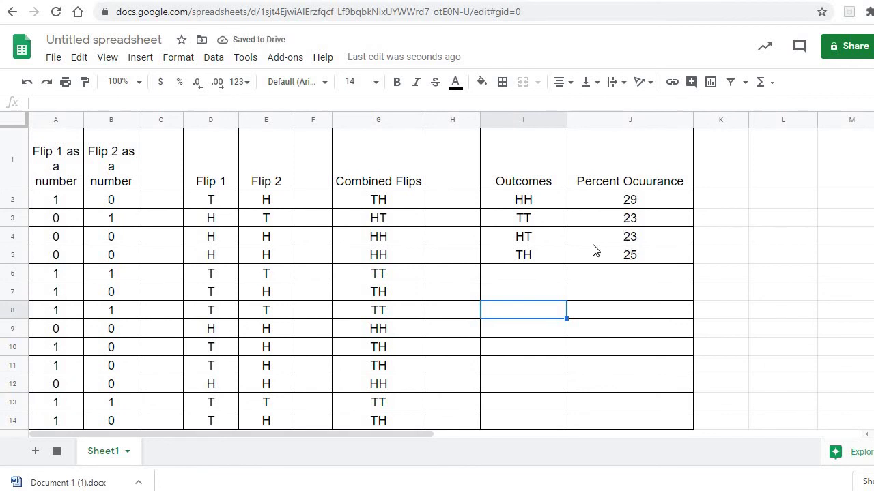
key("Return")
key("Return")
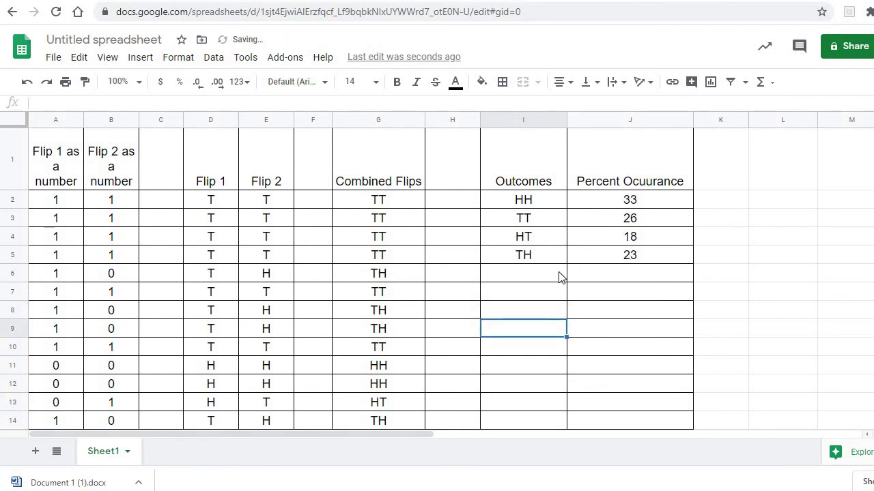
key("Return")
key("Return")
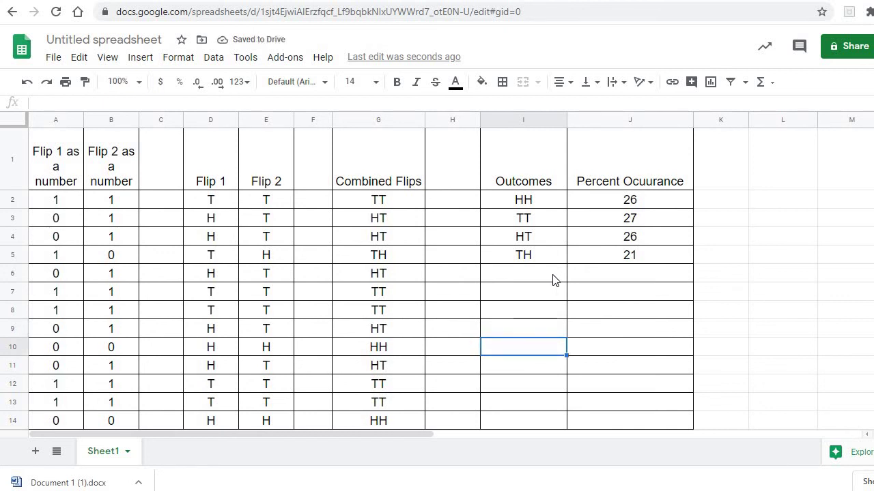
type("4")
key("Return")
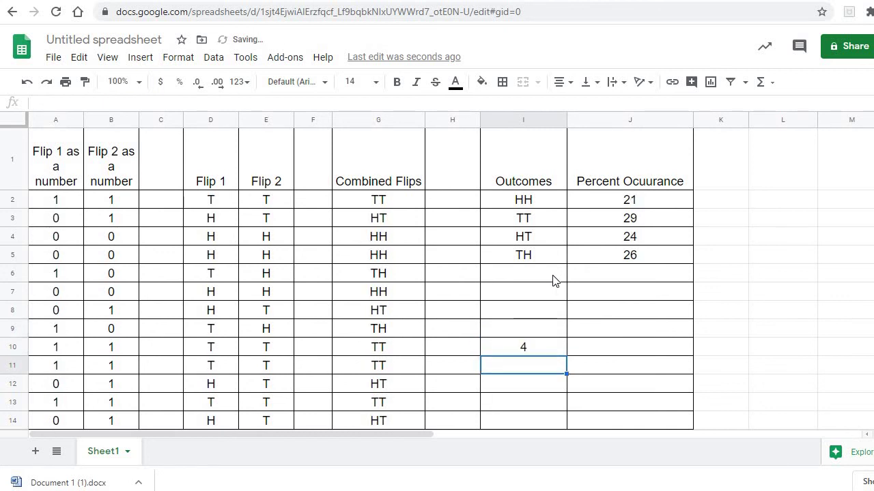